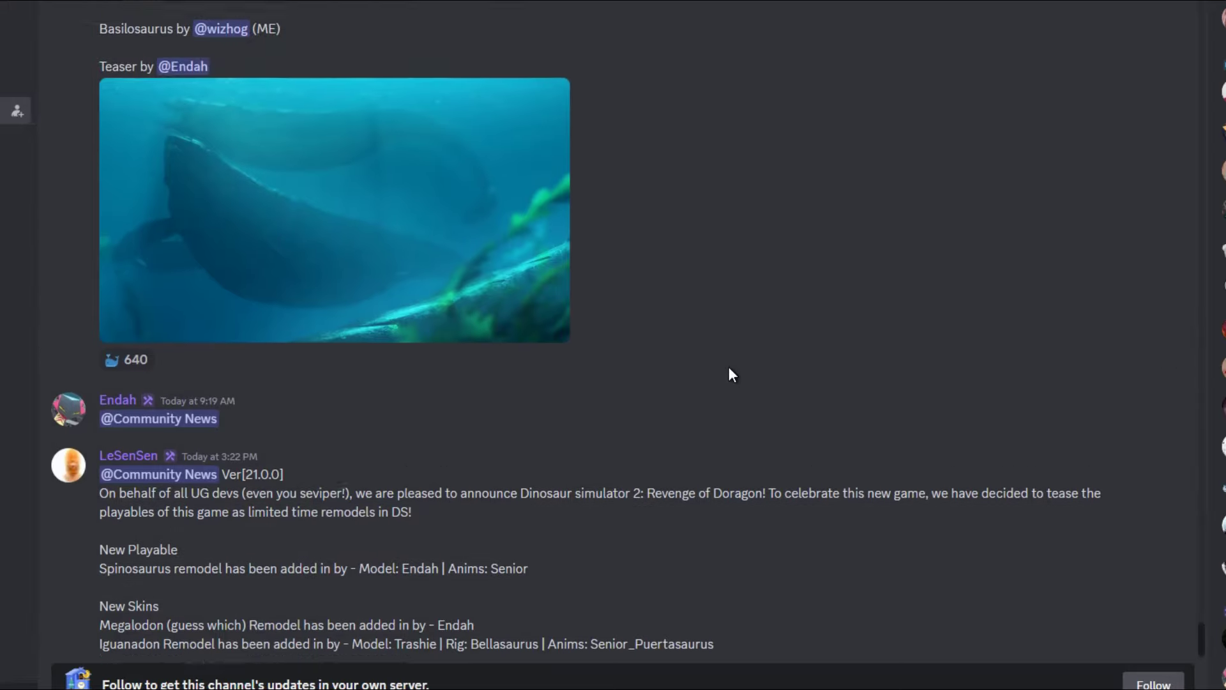
{"action": "scroll", "coordinate": [729, 366], "scroll_direction": "up", "scroll_amount": 2}
{"action": "scroll", "coordinate": [730, 366], "scroll_direction": "up", "scroll_amount": 4}
{"action": "scroll", "coordinate": [730, 366], "scroll_direction": "up", "scroll_amount": 3}
{"action": "scroll", "coordinate": [730, 367], "scroll_direction": "down", "scroll_amount": 3}
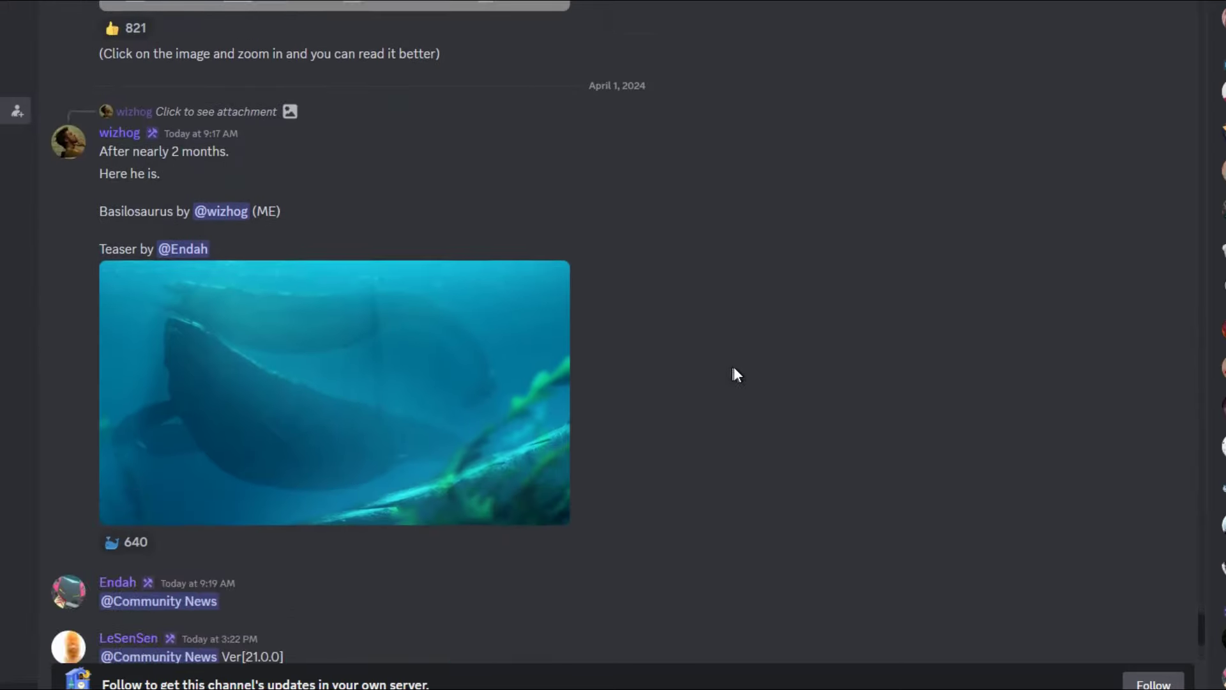
{"action": "scroll", "coordinate": [732, 363], "scroll_direction": "up", "scroll_amount": 1}
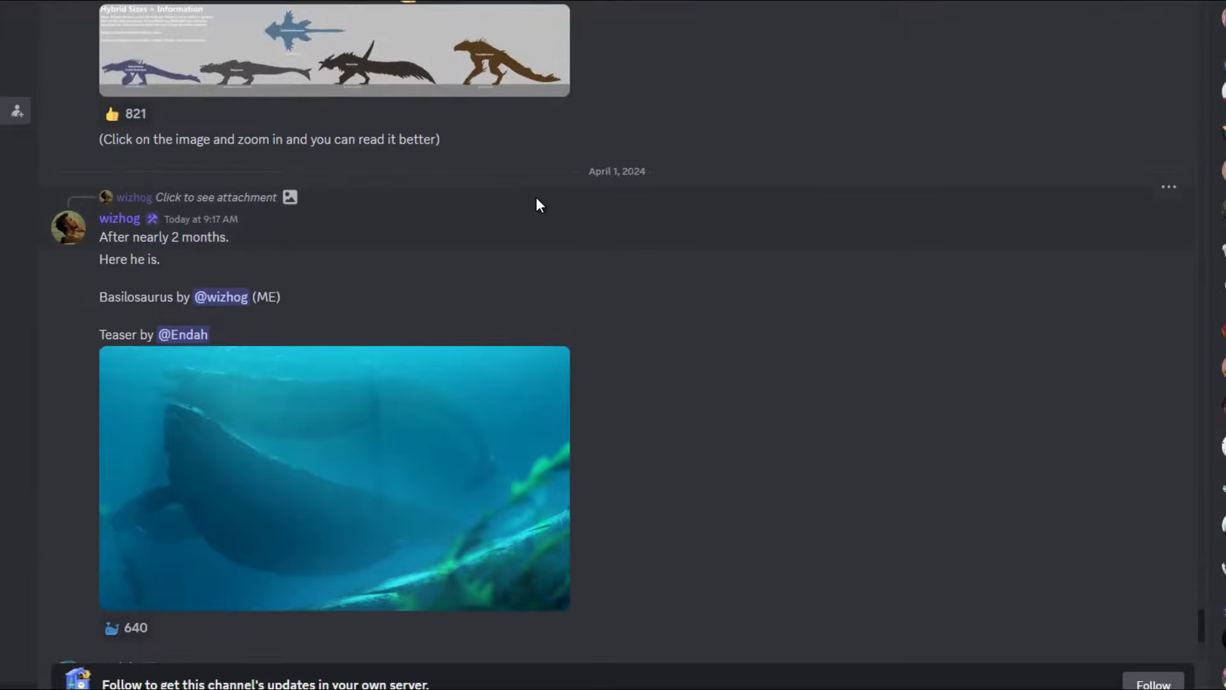
{"action": "scroll", "coordinate": [214, 144], "scroll_direction": "up", "scroll_amount": 3}
{"action": "scroll", "coordinate": [215, 257], "scroll_direction": "down", "scroll_amount": 3}
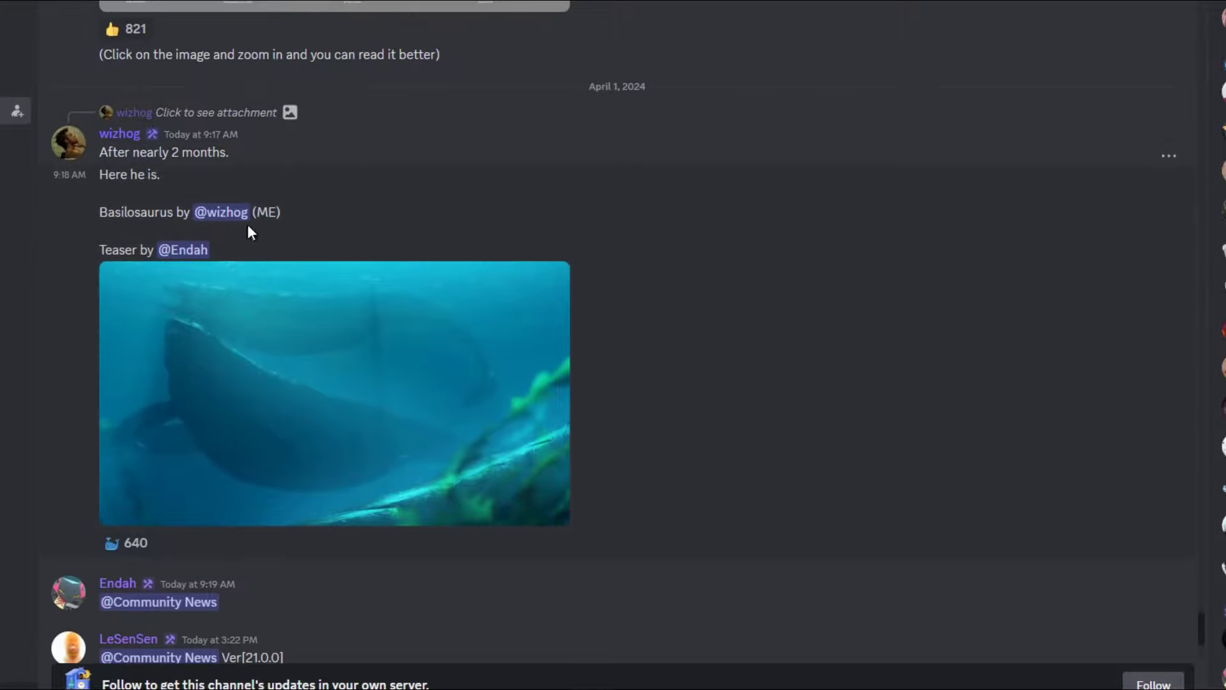
{"action": "scroll", "coordinate": [248, 224], "scroll_direction": "up", "scroll_amount": 3}
- View the hybrid sizes and whale teaser images full size in the Ver 21.0.0 post
{"action": "left_click", "coordinate": [336, 125]}
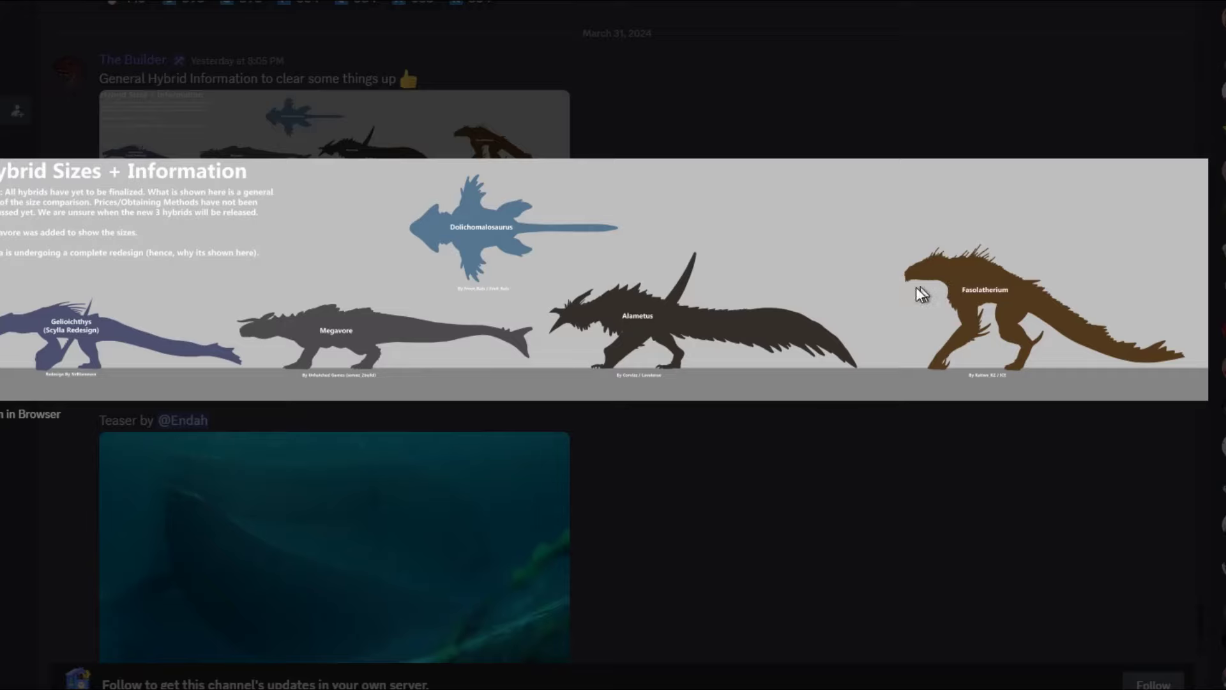
{"action": "left_click", "coordinate": [709, 457]}
{"action": "scroll", "coordinate": [710, 456], "scroll_direction": "down", "scroll_amount": 1}
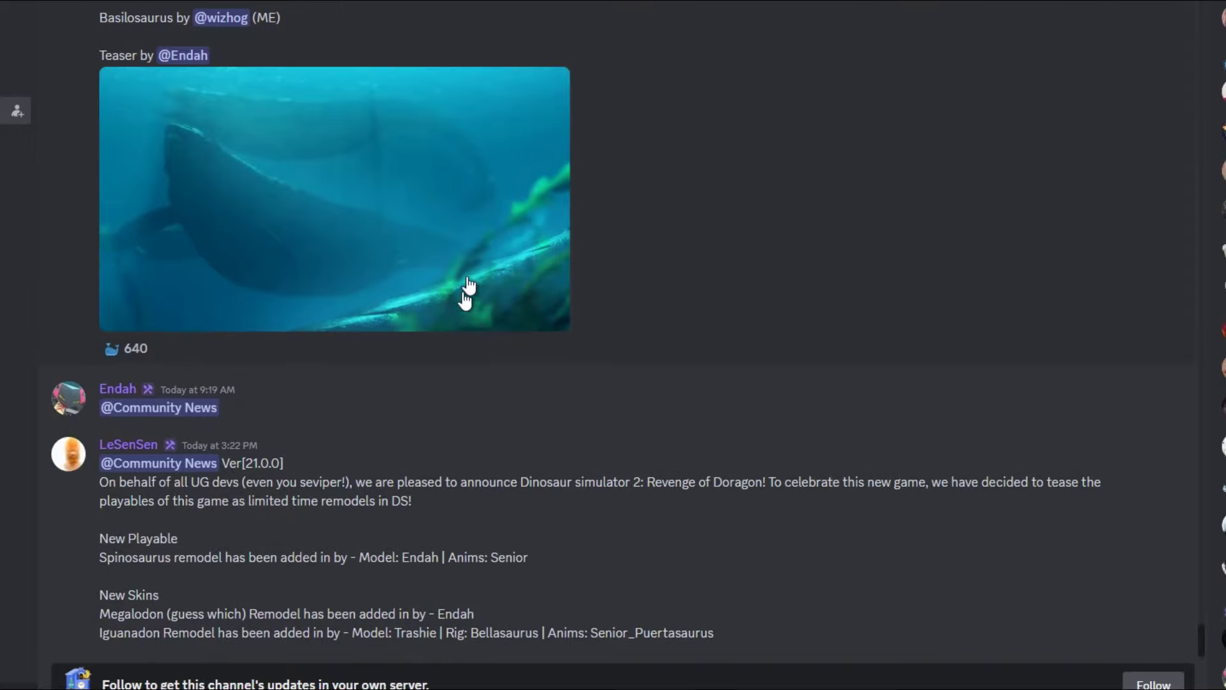
{"action": "scroll", "coordinate": [383, 288], "scroll_direction": "up", "scroll_amount": 3}
{"action": "left_click", "coordinate": [277, 363]}
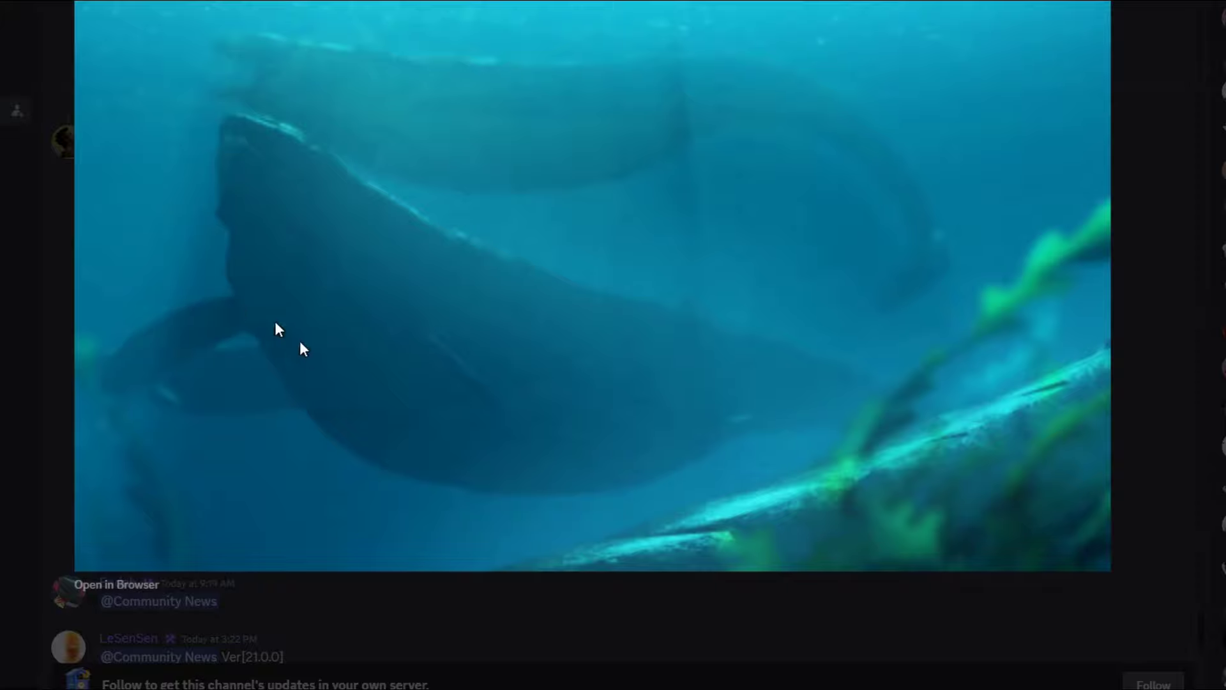
{"action": "left_click", "coordinate": [37, 214]}
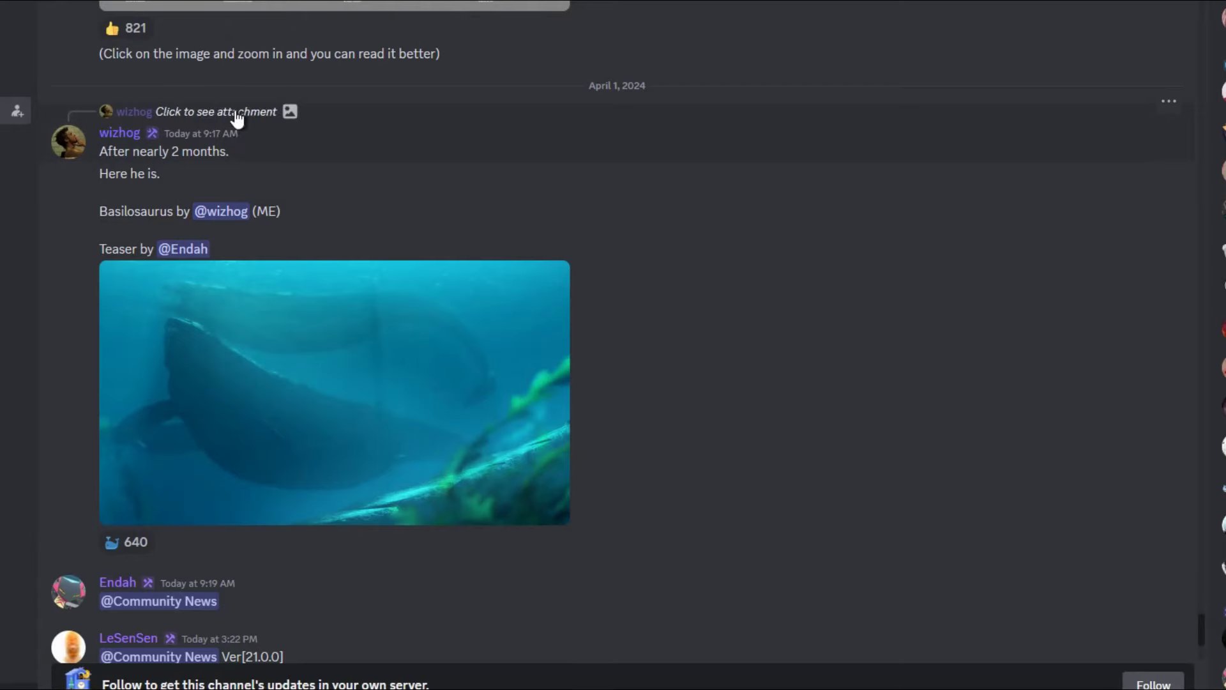
{"action": "left_click", "coordinate": [386, 315]}
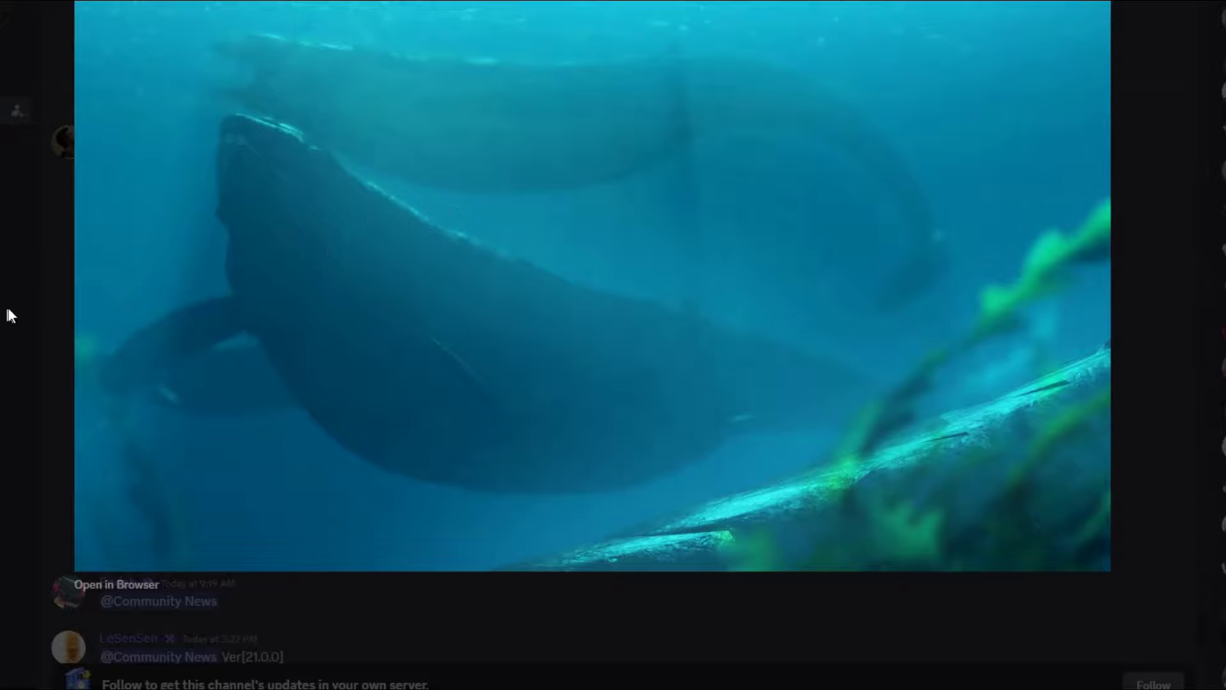
{"action": "key", "text": "Escape"}
{"action": "scroll", "coordinate": [429, 412], "scroll_direction": "down", "scroll_amount": 3}
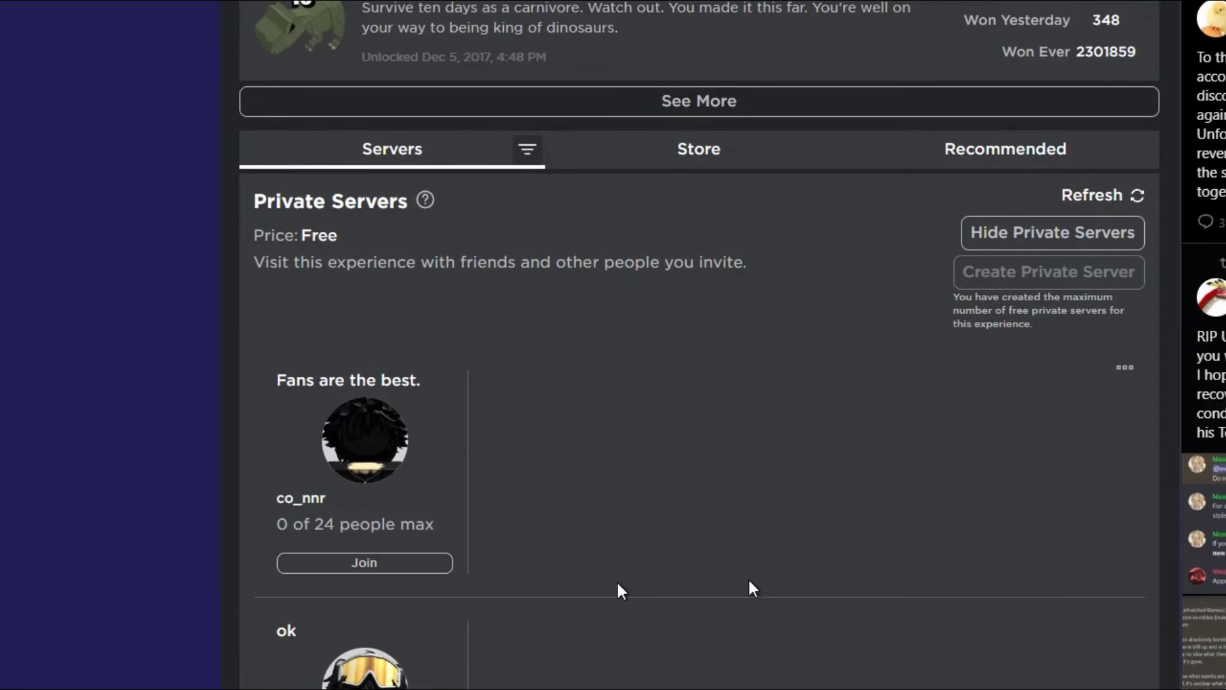
- Join the private server and bring up Spinofaarus in the character list
{"action": "left_click", "coordinate": [412, 563]}
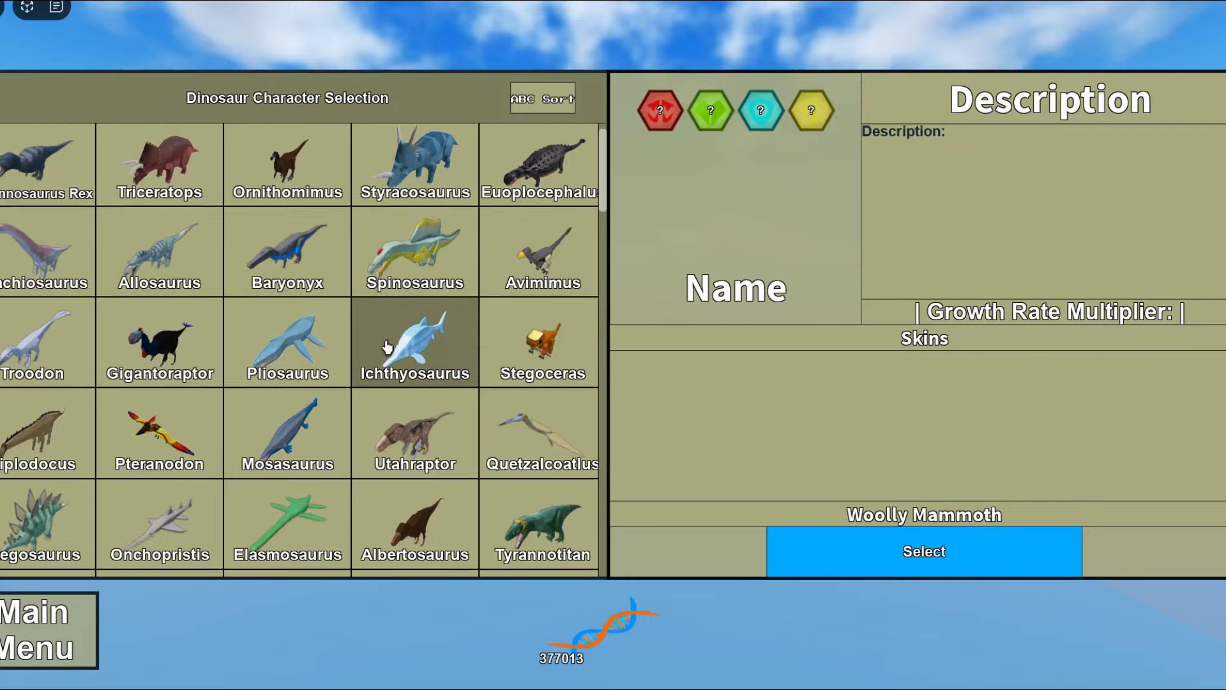
{"action": "scroll", "coordinate": [370, 408], "scroll_direction": "down", "scroll_amount": 5}
{"action": "scroll", "coordinate": [370, 407], "scroll_direction": "down", "scroll_amount": 5}
{"action": "scroll", "coordinate": [370, 407], "scroll_direction": "up", "scroll_amount": 5}
{"action": "scroll", "coordinate": [370, 407], "scroll_direction": "up", "scroll_amount": 5}
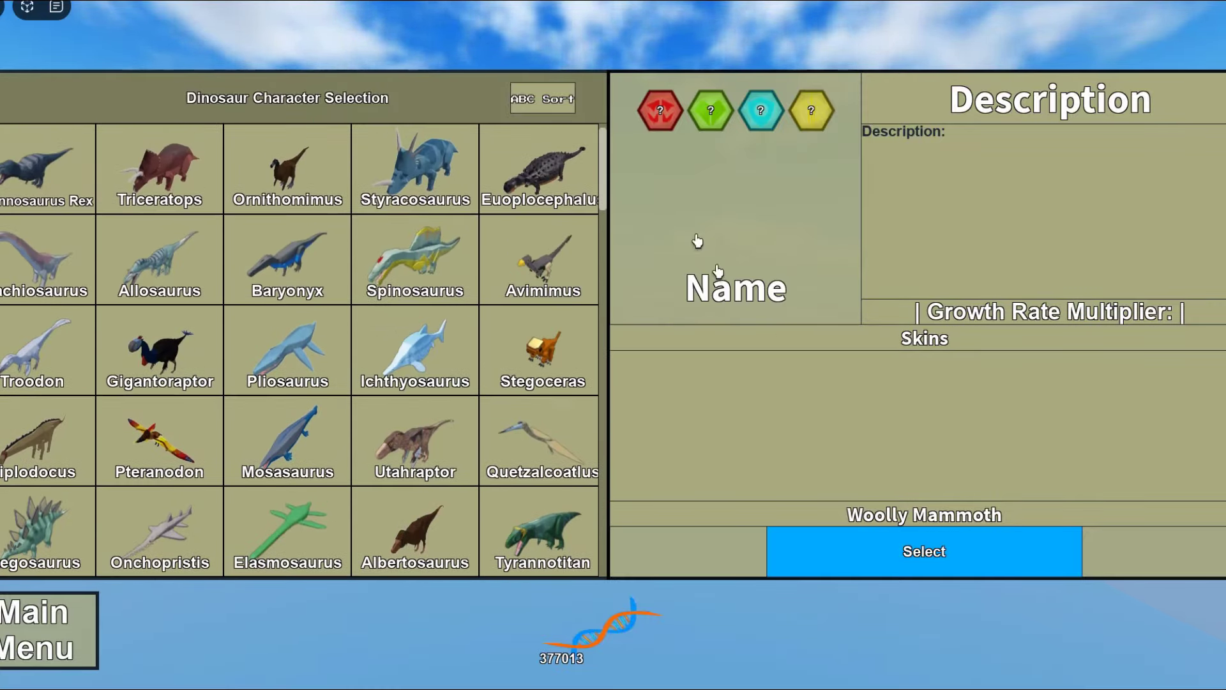
{"action": "scroll", "coordinate": [344, 434], "scroll_direction": "down", "scroll_amount": 5}
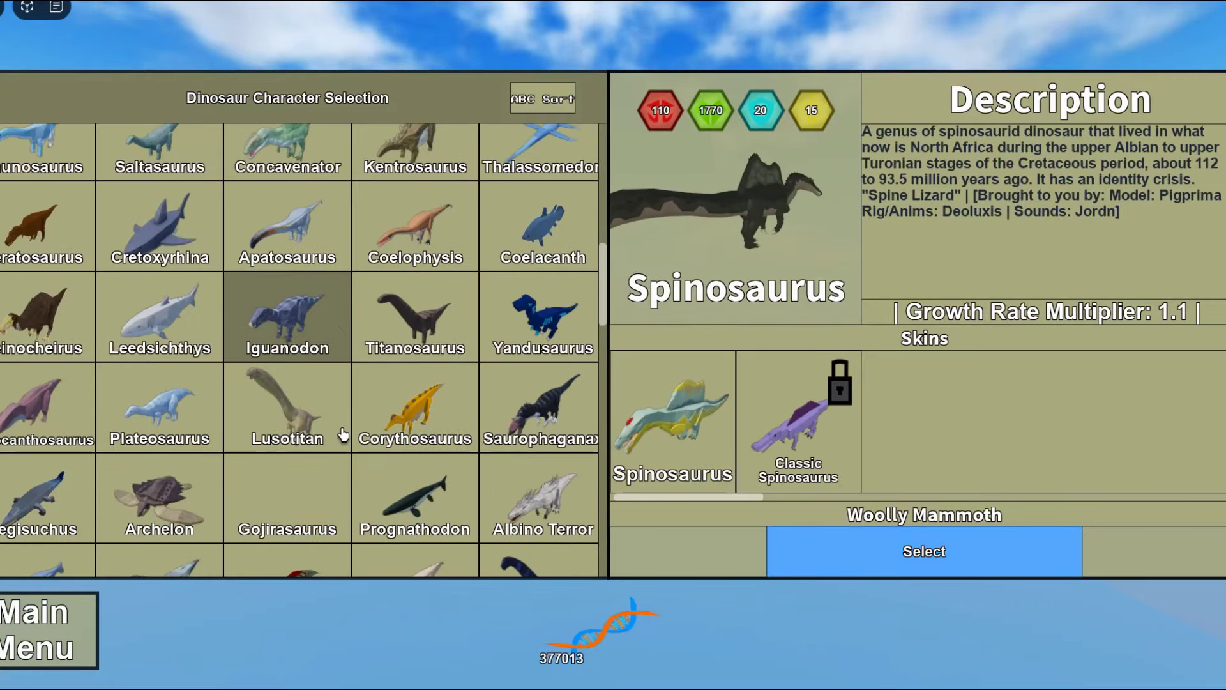
{"action": "scroll", "coordinate": [343, 434], "scroll_direction": "down", "scroll_amount": 5}
{"action": "scroll", "coordinate": [343, 433], "scroll_direction": "down", "scroll_amount": 5}
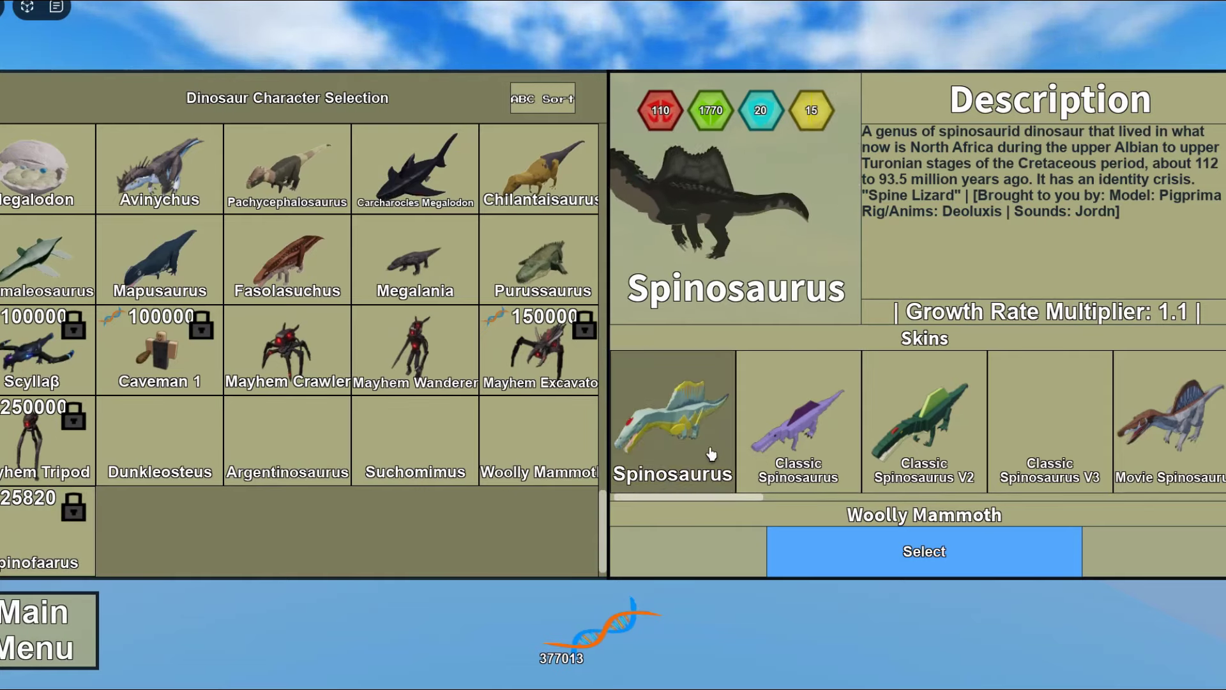
{"action": "left_click", "coordinate": [43, 532]}
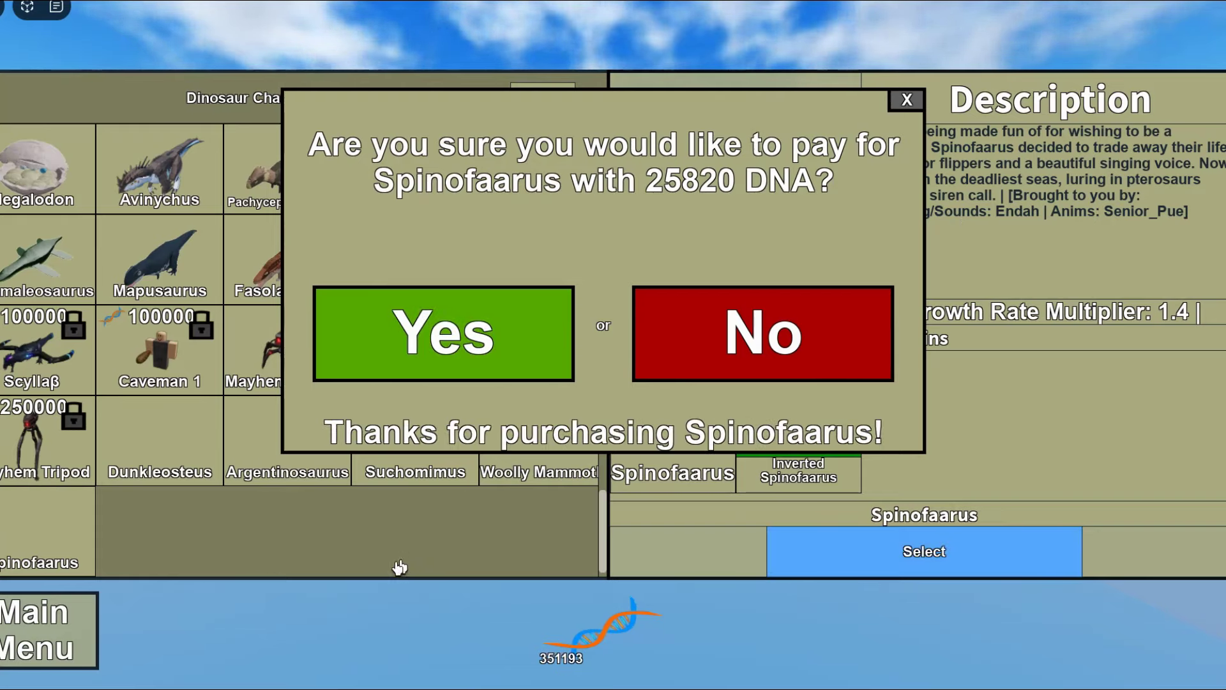
{"action": "scroll", "coordinate": [389, 558], "scroll_direction": "up", "scroll_amount": 3}
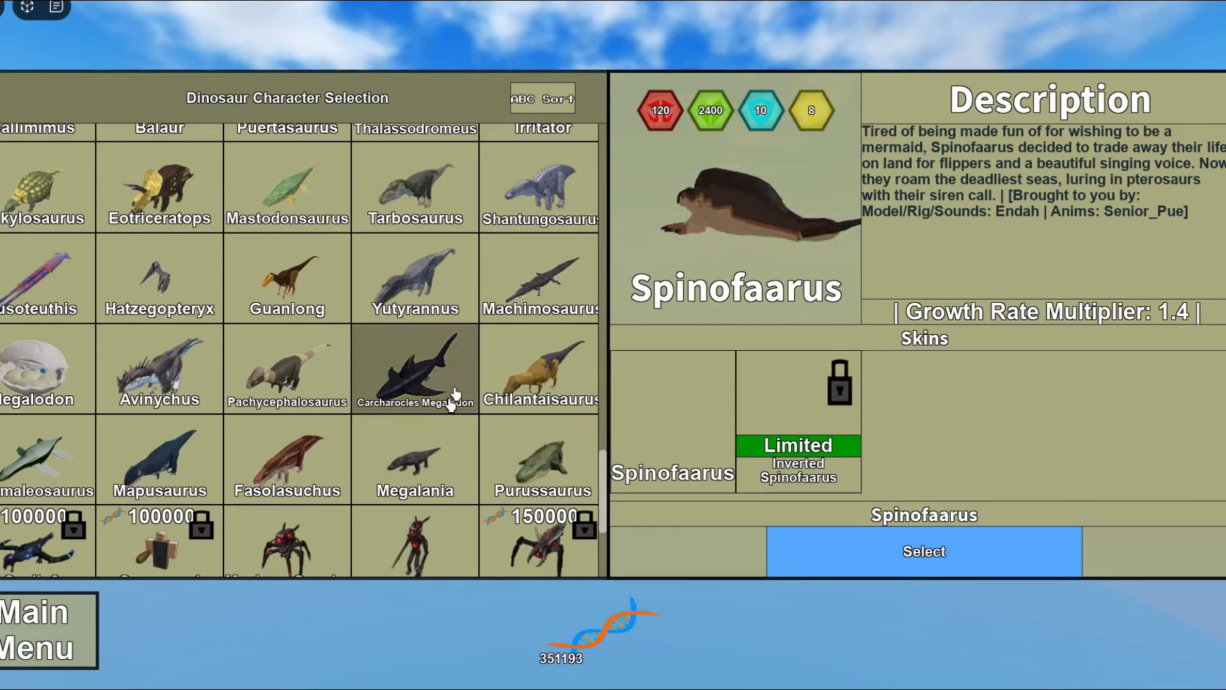
- Preview the Clamarocles Megalodon skin, then buy the Clay Iguanodon skin for 5429 DNA
{"action": "left_click", "coordinate": [415, 369]}
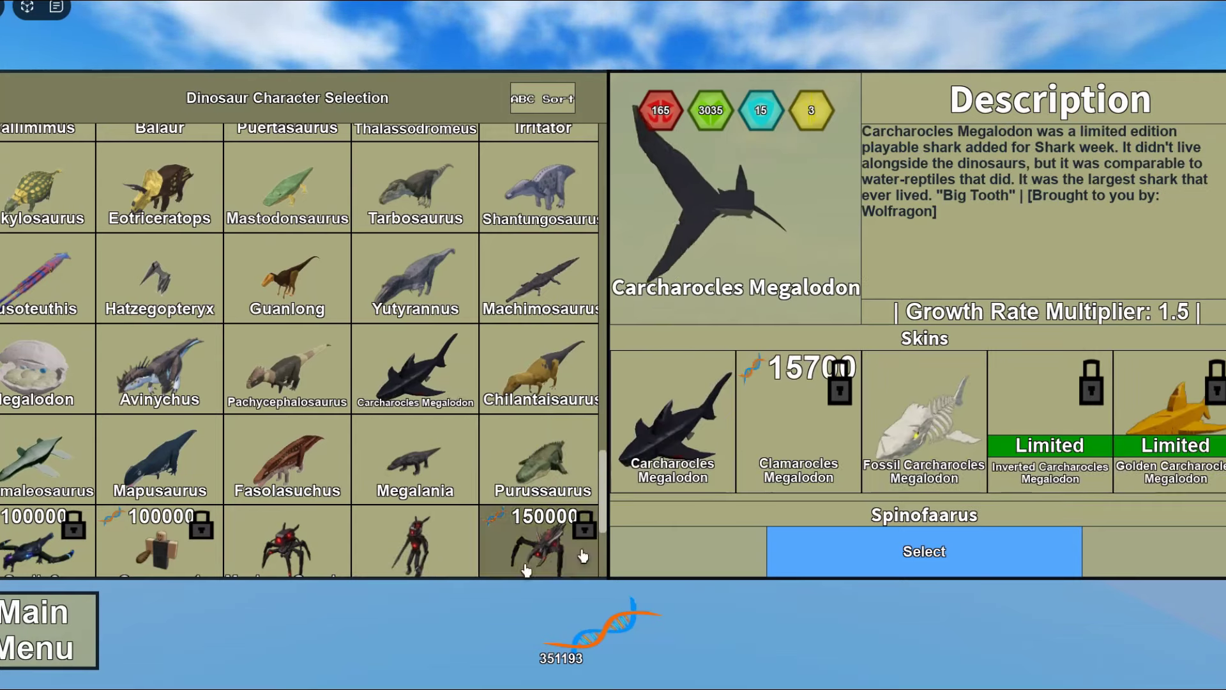
{"action": "left_click", "coordinate": [750, 383]}
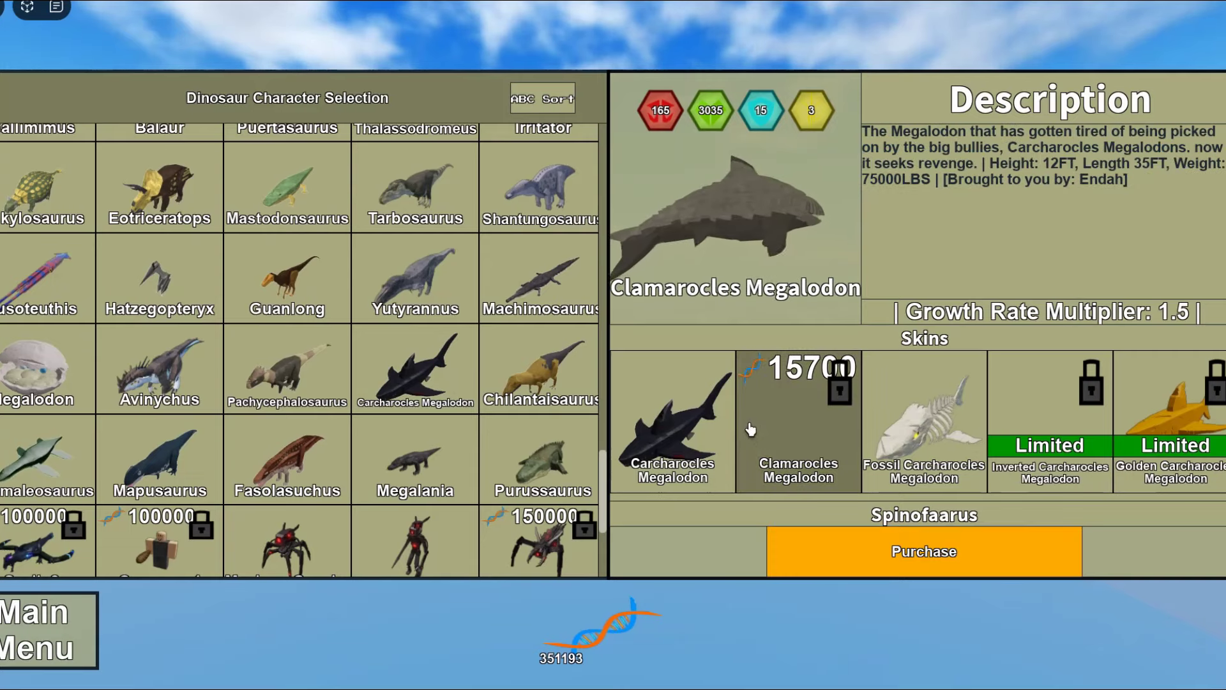
{"action": "scroll", "coordinate": [198, 388], "scroll_direction": "down", "scroll_amount": 1}
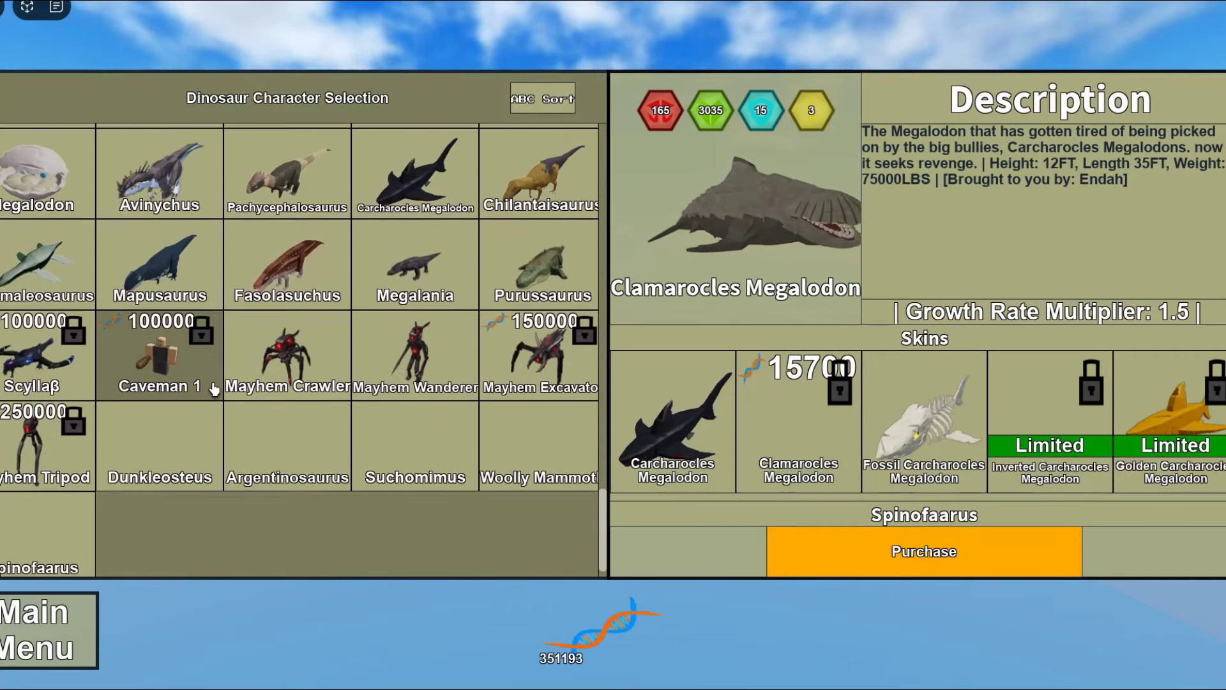
{"action": "scroll", "coordinate": [198, 388], "scroll_direction": "up", "scroll_amount": 3}
{"action": "scroll", "coordinate": [199, 388], "scroll_direction": "down", "scroll_amount": 2}
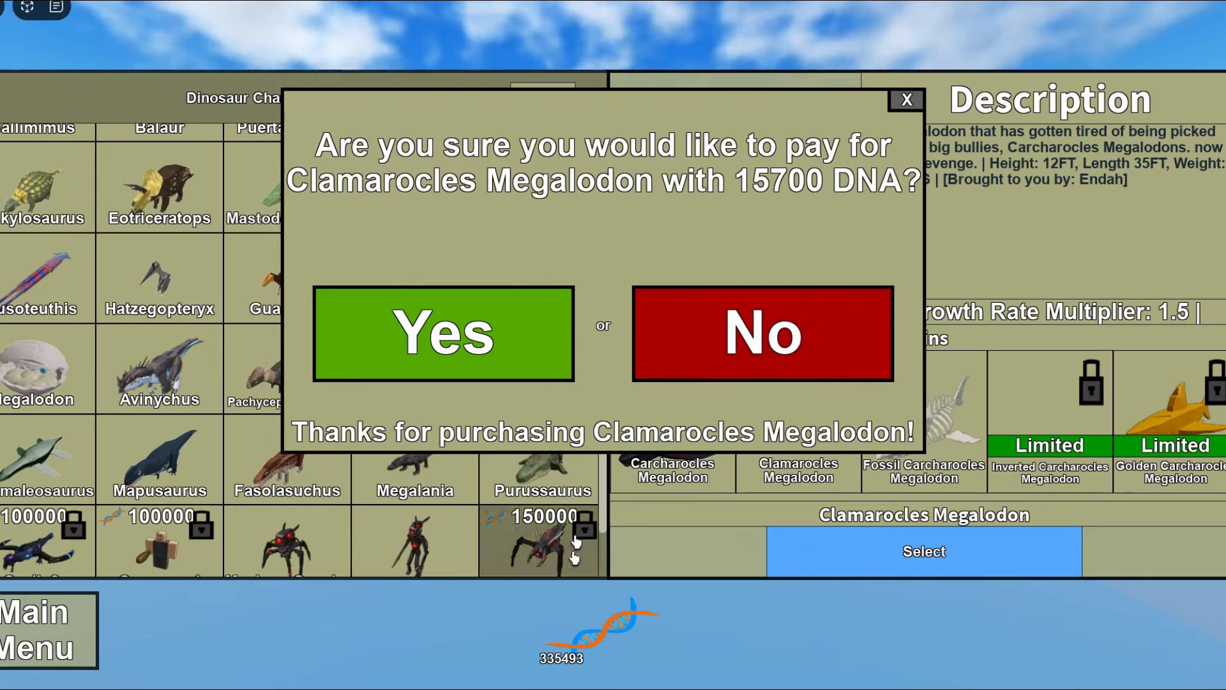
{"action": "scroll", "coordinate": [424, 503], "scroll_direction": "up", "scroll_amount": 3}
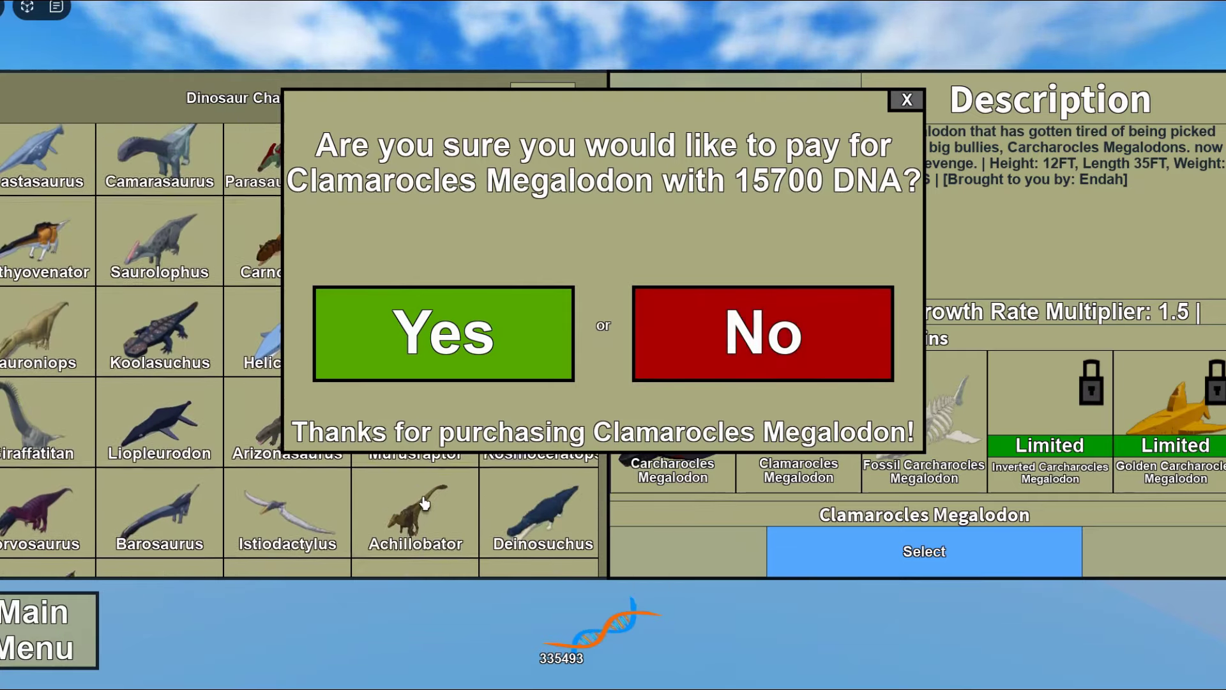
{"action": "scroll", "coordinate": [424, 504], "scroll_direction": "down", "scroll_amount": 2}
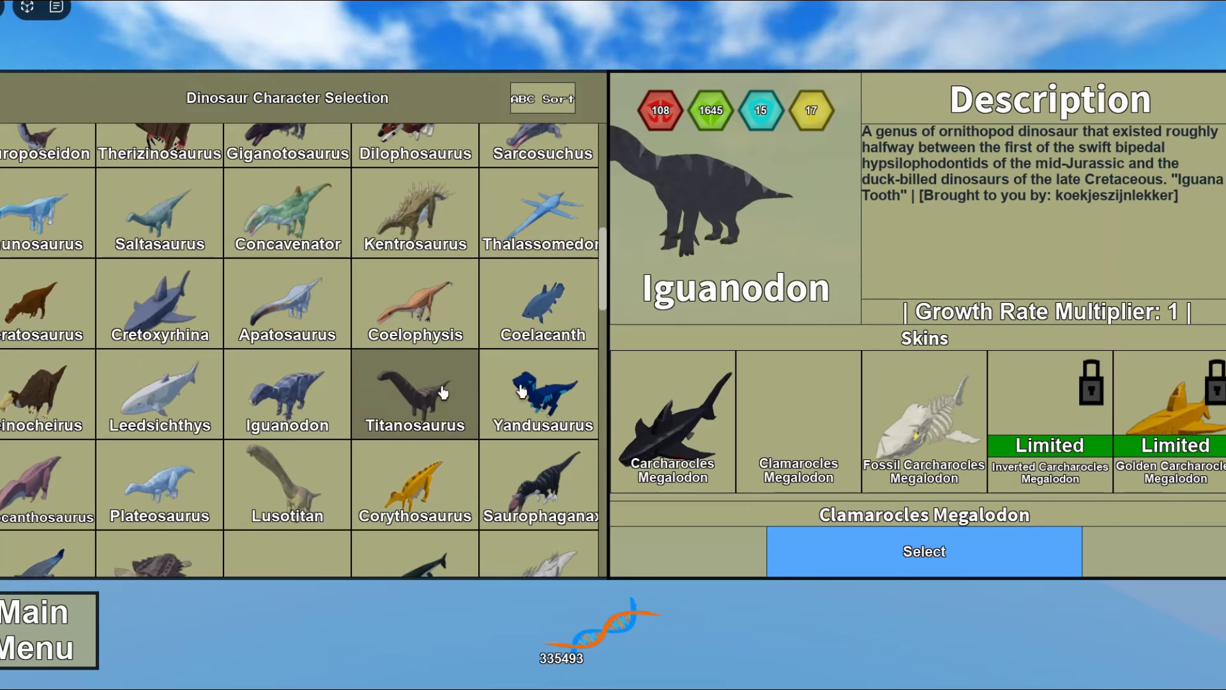
{"action": "left_click", "coordinate": [924, 422]}
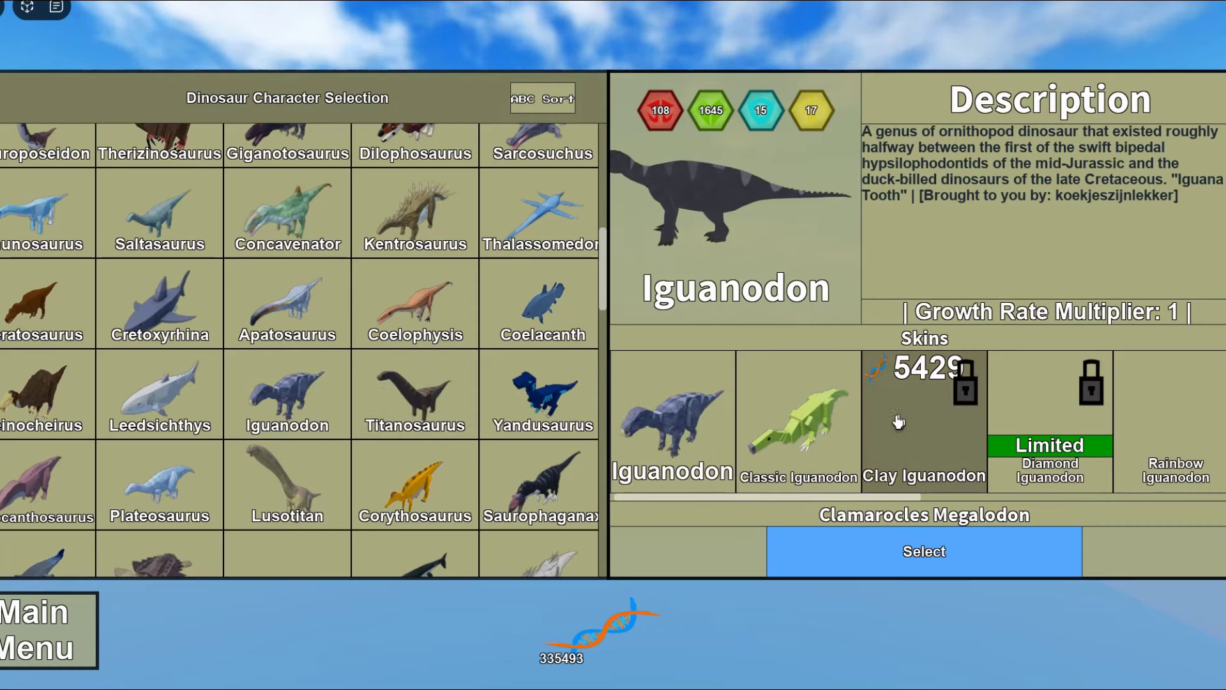
{"action": "left_click", "coordinate": [944, 424]}
{"action": "left_click", "coordinate": [925, 551]}
{"action": "left_click", "coordinate": [479, 345]}
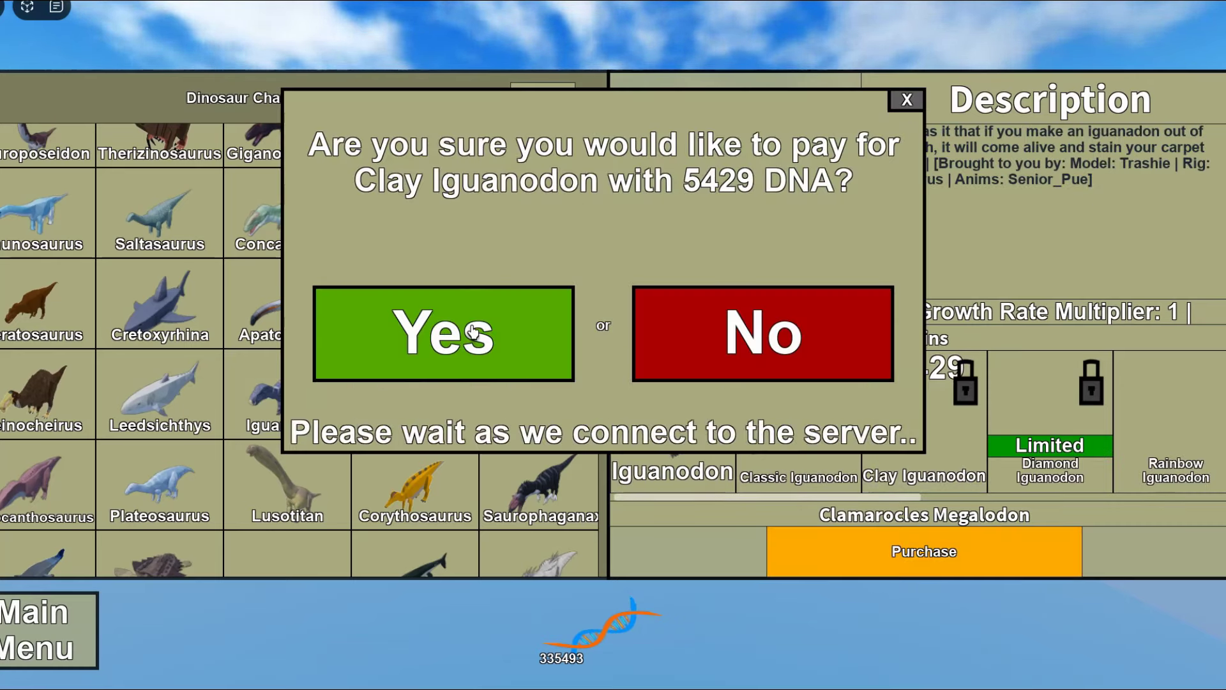
{"action": "left_click", "coordinate": [640, 373]}
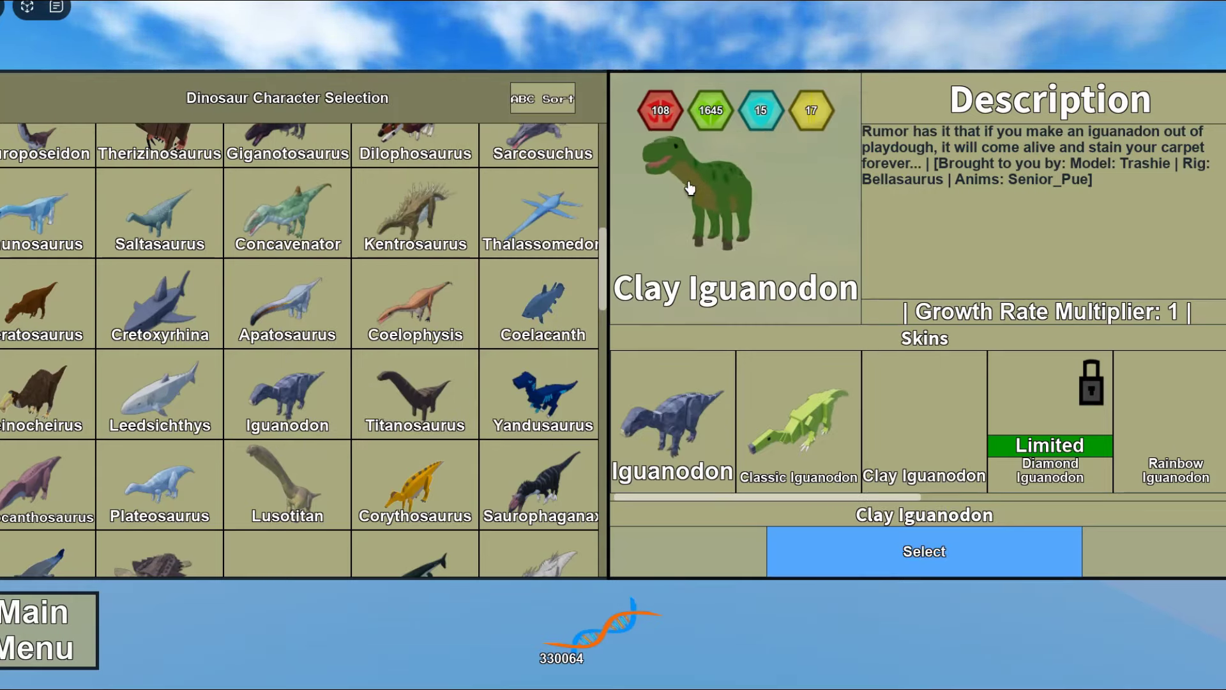
{"action": "scroll", "coordinate": [517, 307], "scroll_direction": "down", "scroll_amount": 10}
{"action": "scroll", "coordinate": [417, 402], "scroll_direction": "down", "scroll_amount": 10}
{"action": "scroll", "coordinate": [417, 403], "scroll_direction": "down", "scroll_amount": 1}
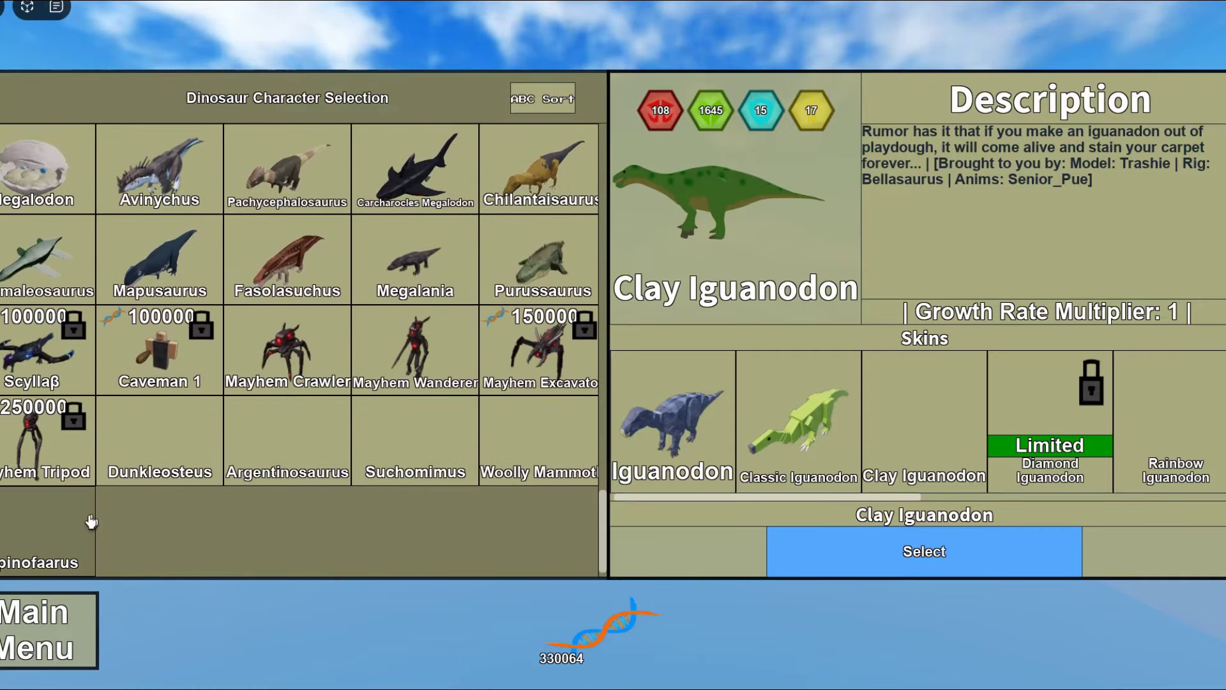
- Choose Spinofaarus with its base skin and spawn into the forest
{"action": "left_click", "coordinate": [55, 526]}
{"action": "scroll", "coordinate": [275, 520], "scroll_direction": "up", "scroll_amount": 5}
{"action": "scroll", "coordinate": [338, 423], "scroll_direction": "down", "scroll_amount": 5}
{"action": "scroll", "coordinate": [350, 436], "scroll_direction": "down", "scroll_amount": 3}
{"action": "left_click", "coordinate": [673, 421]}
{"action": "left_click", "coordinate": [925, 551]}
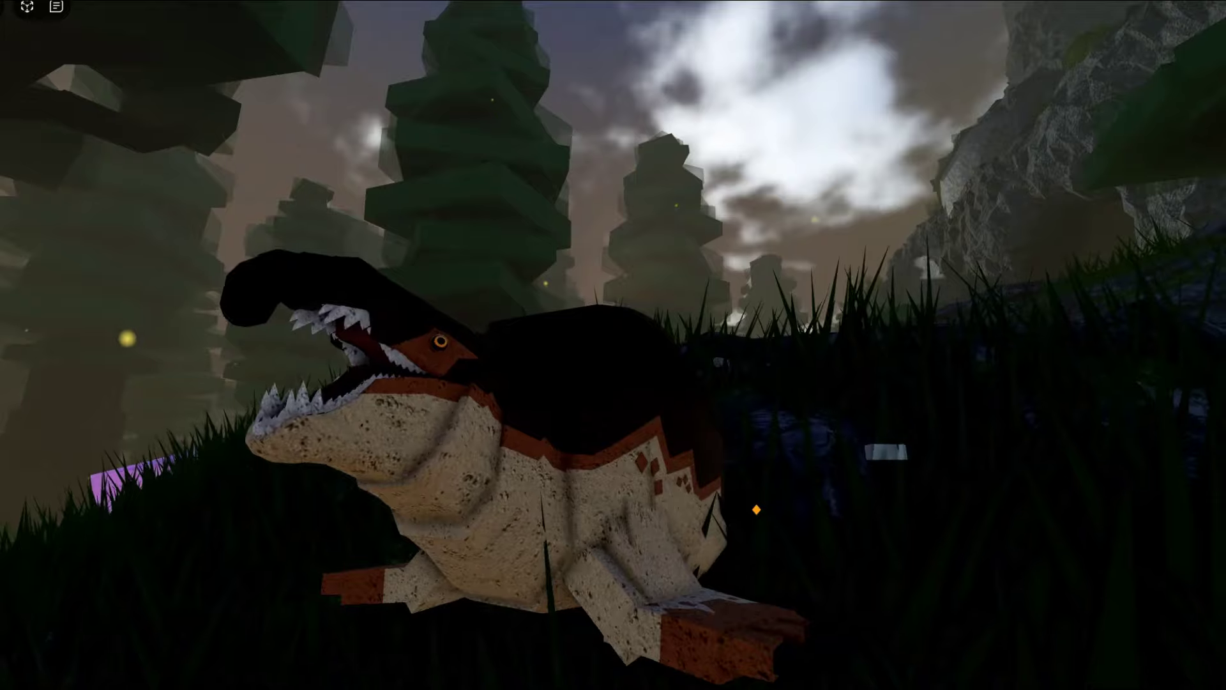
- Open and close the settings menu, then orbit the camera around the Spinofaarus
{"action": "key", "text": "Escape"}
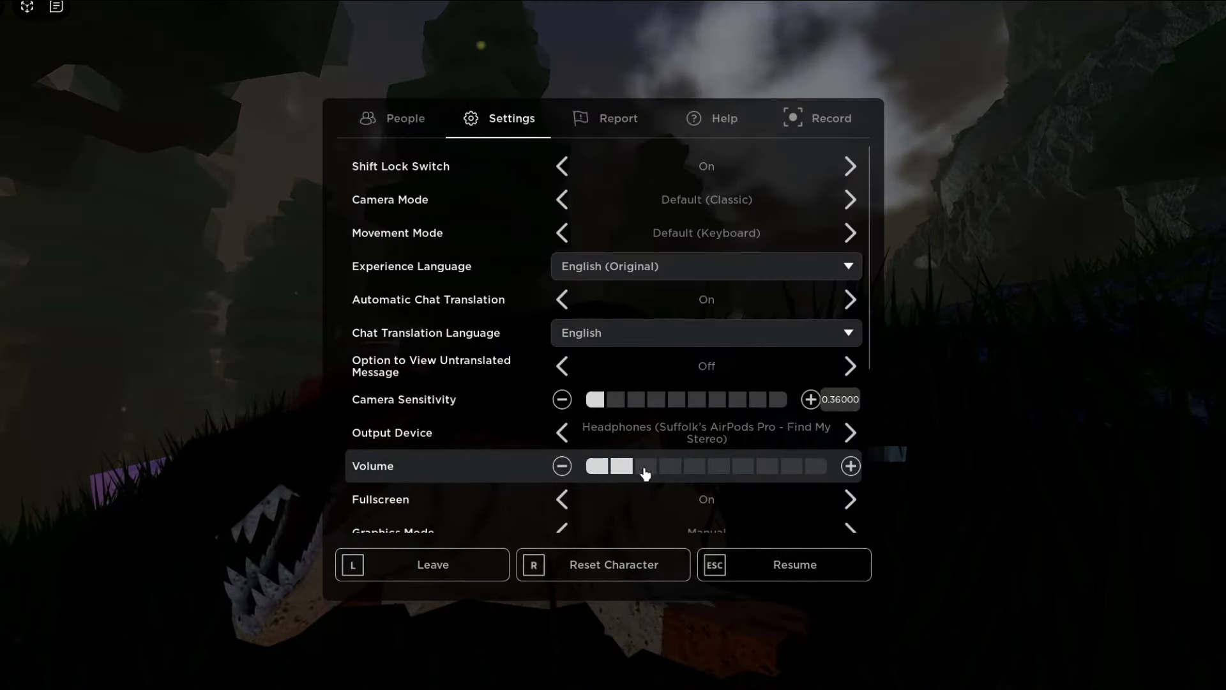
{"action": "key", "text": "Escape"}
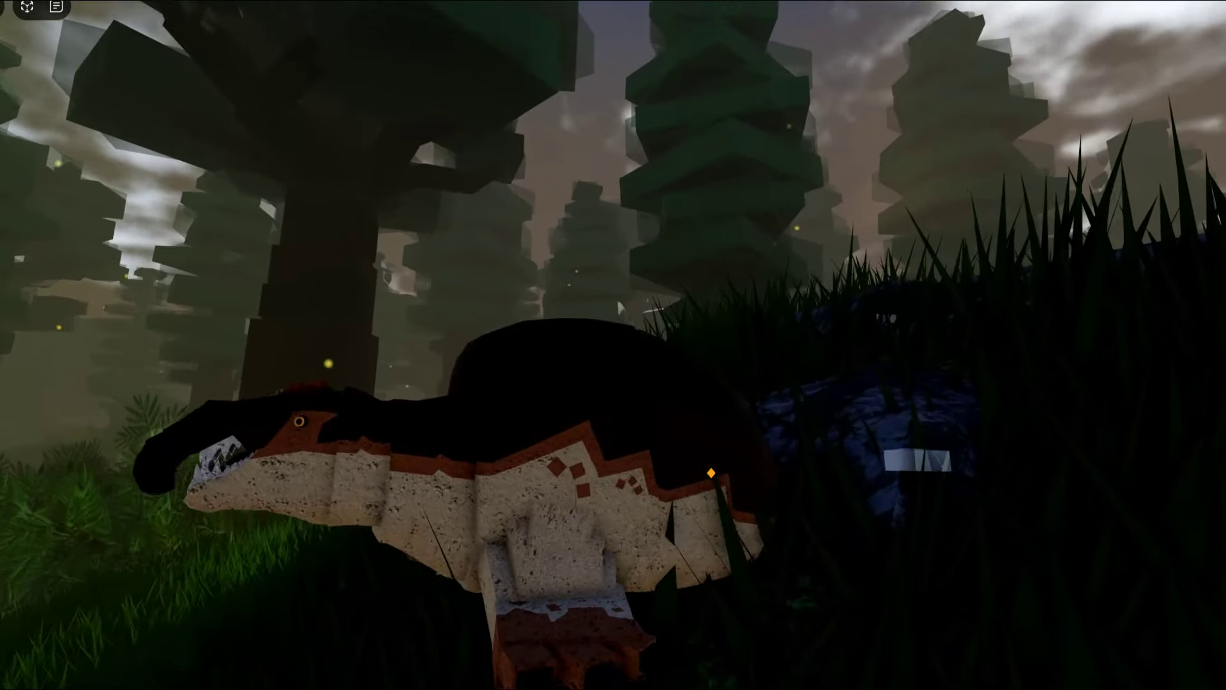
{"action": "left_click_drag", "start_coordinate": [617, 296], "coordinate": [383, 296]}
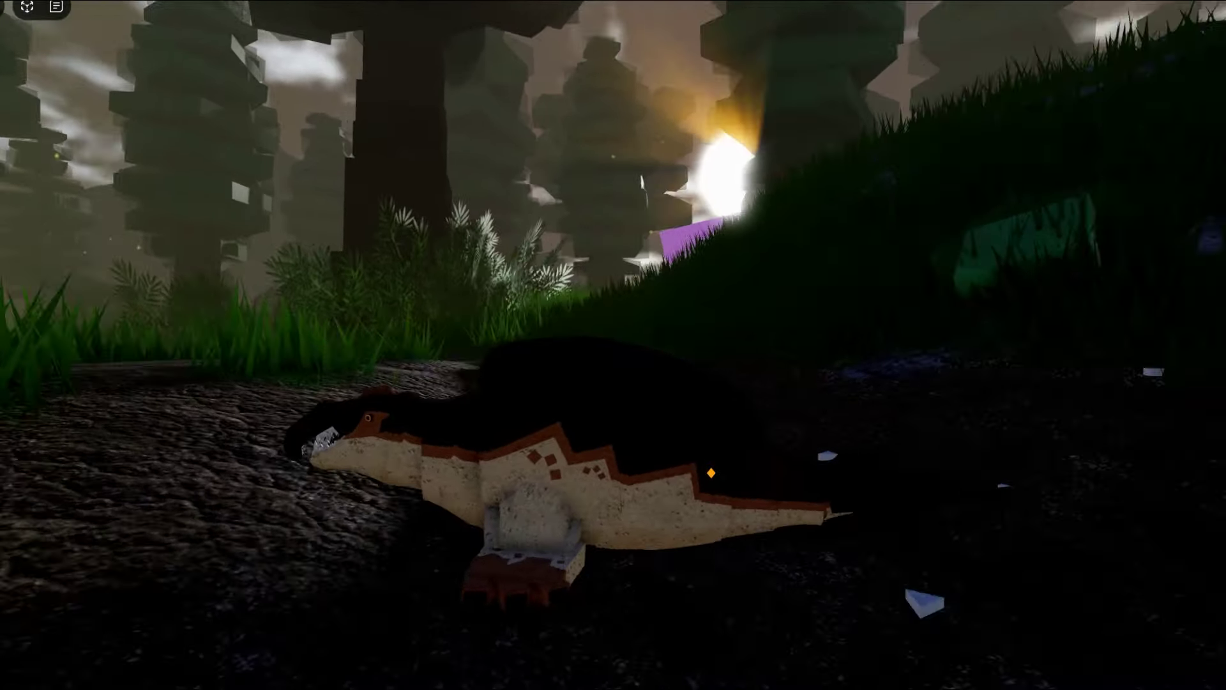
{"action": "left_click_drag", "start_coordinate": [732, 169], "coordinate": [383, 191]}
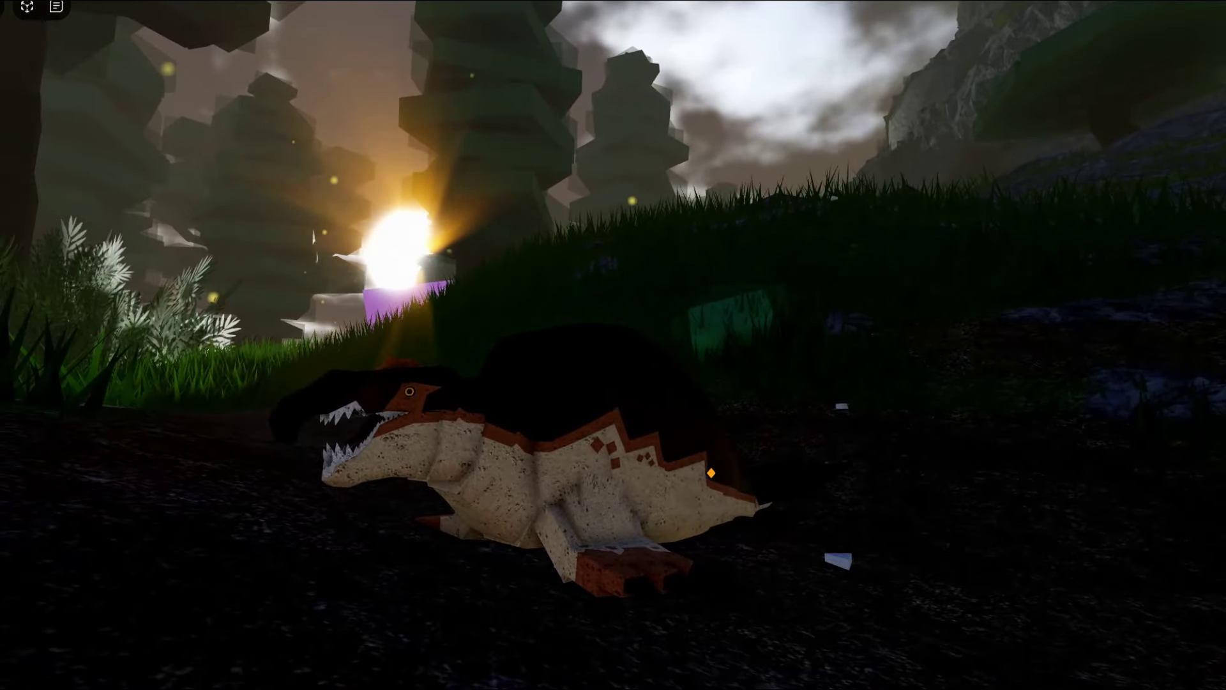
{"action": "left_click_drag", "start_coordinate": [383, 287], "coordinate": [747, 287]}
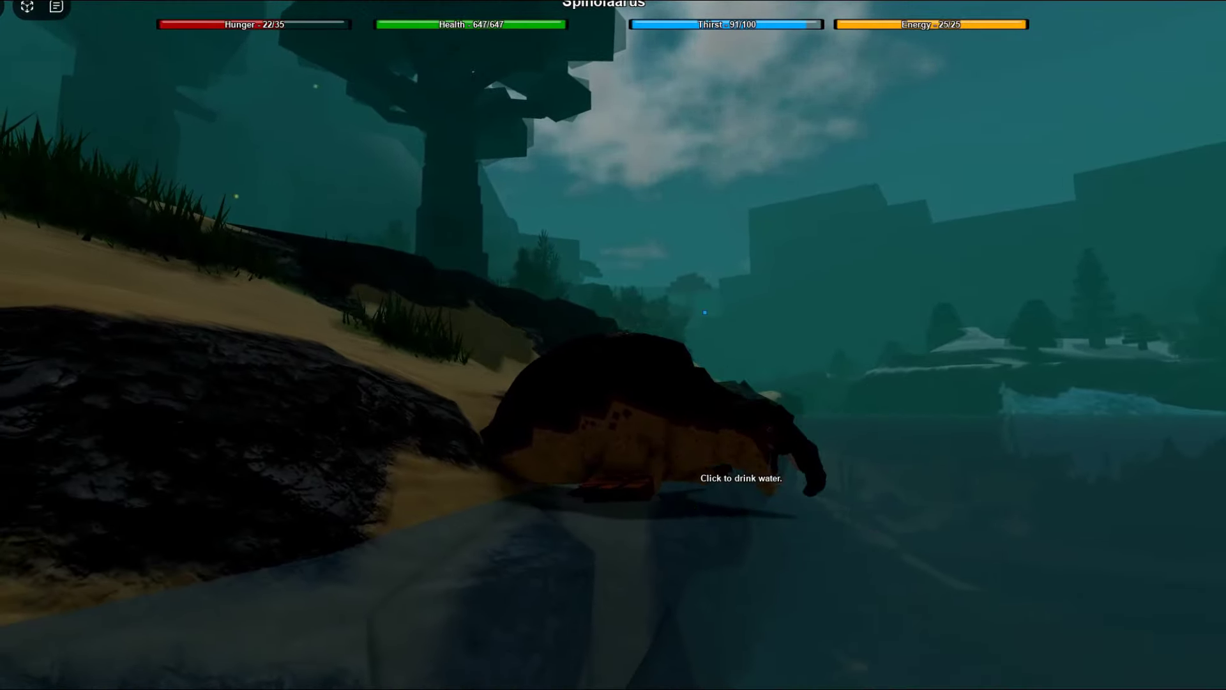
- Swim the Spinofaarus forward into the Tundra waters past the ice shelf
{"action": "key", "text": "w"}
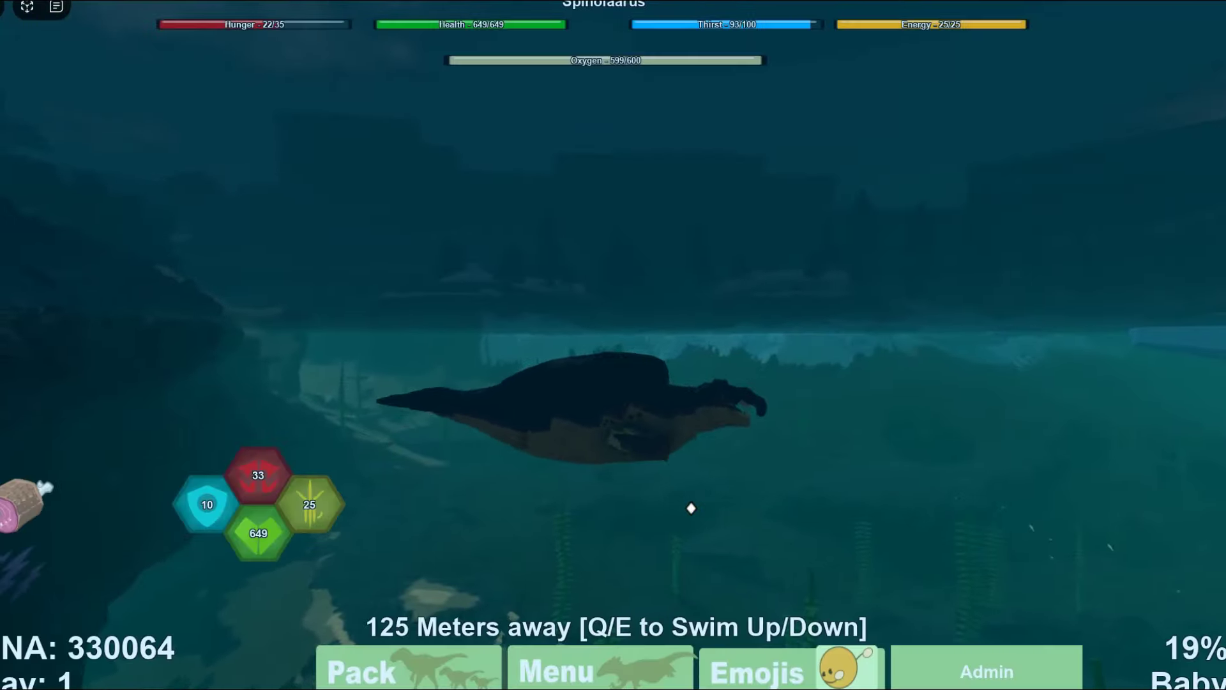
{"action": "key", "text": "w"}
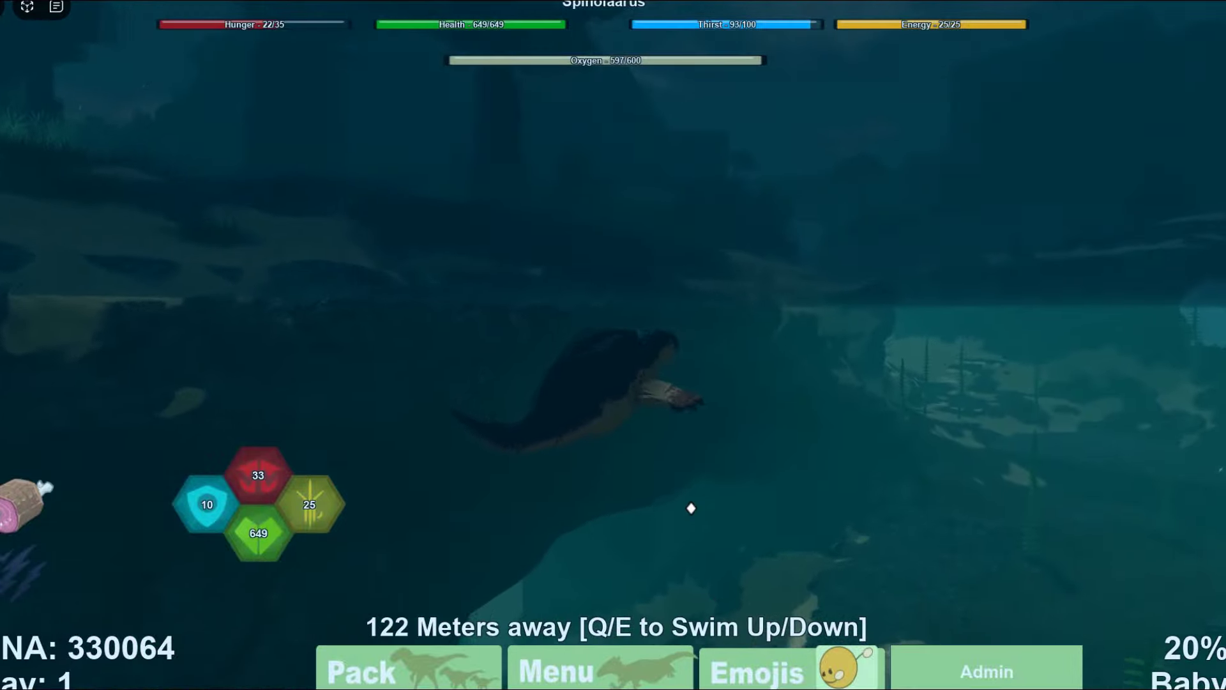
{"action": "key", "text": "w"}
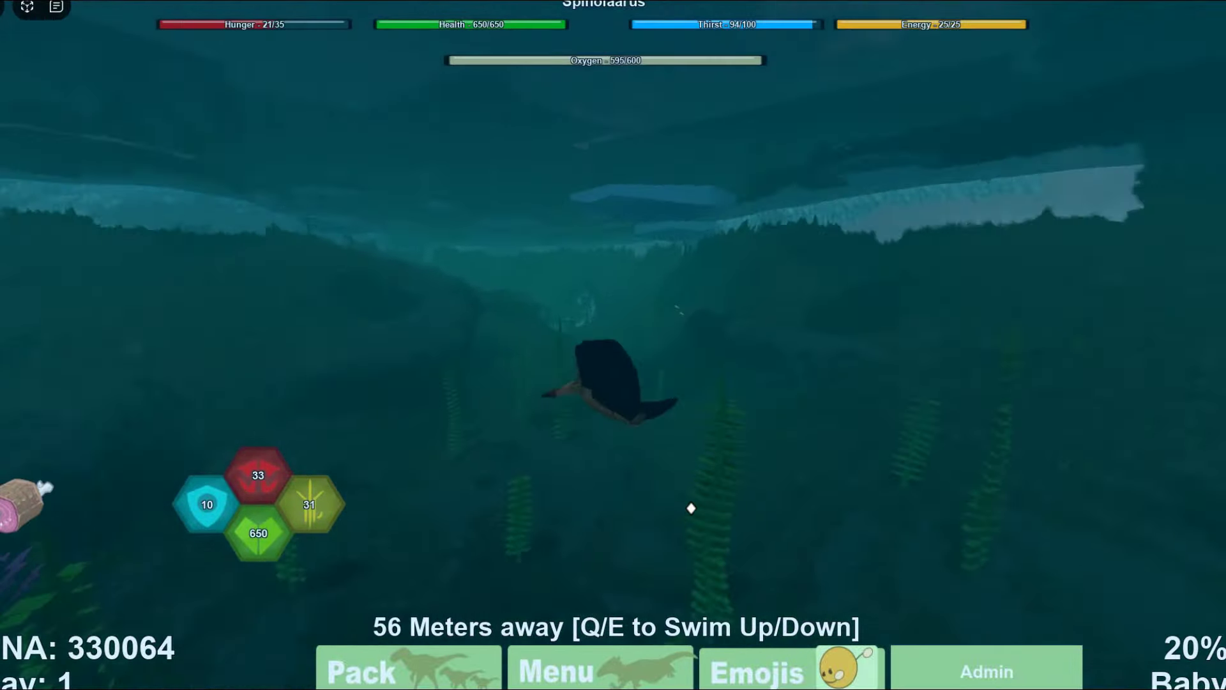
{"action": "key", "text": "w"}
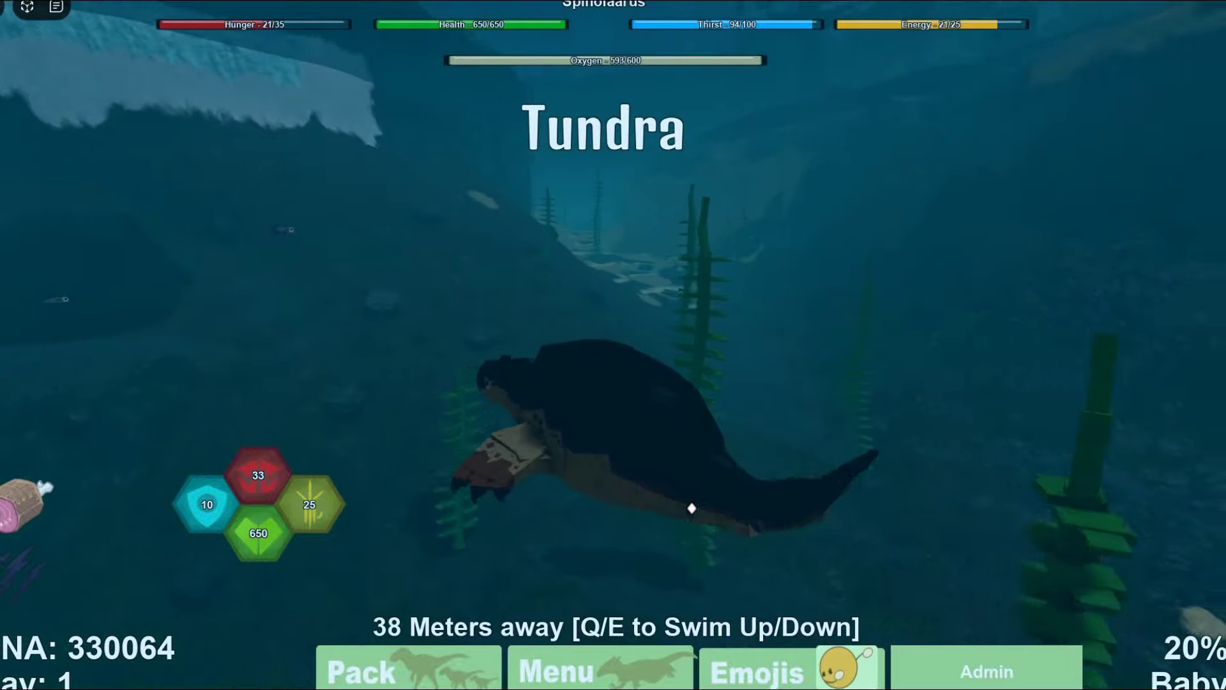
{"action": "key", "text": "w"}
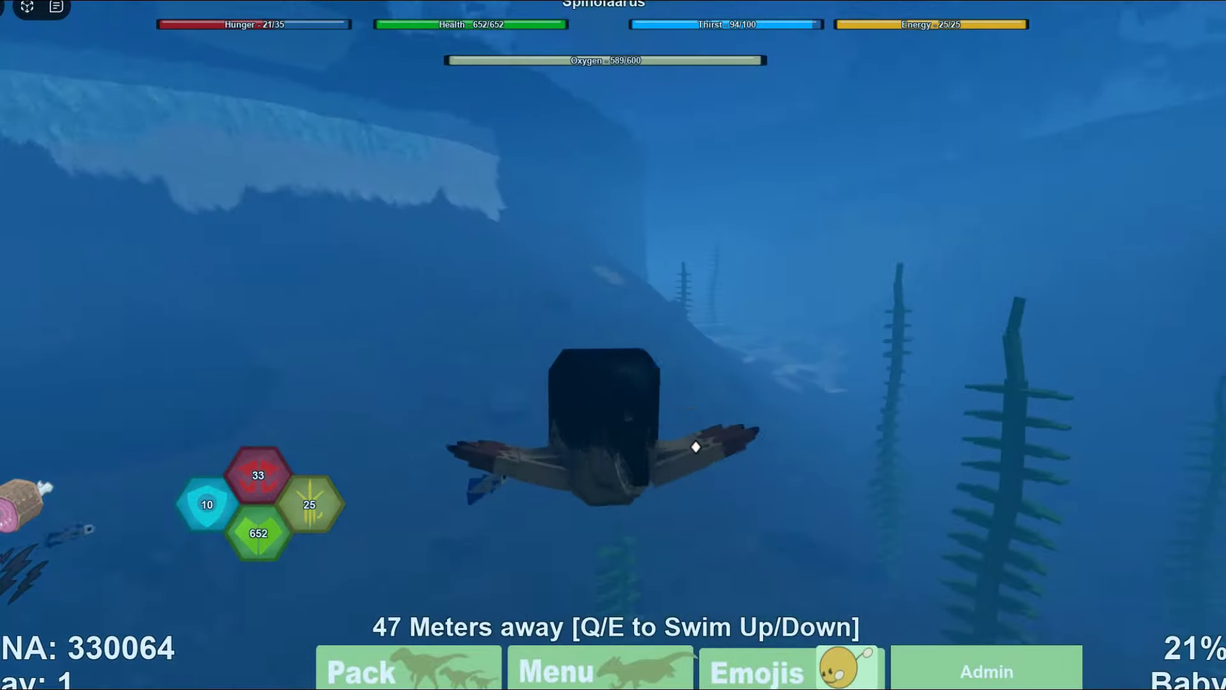
{"action": "key", "text": "w"}
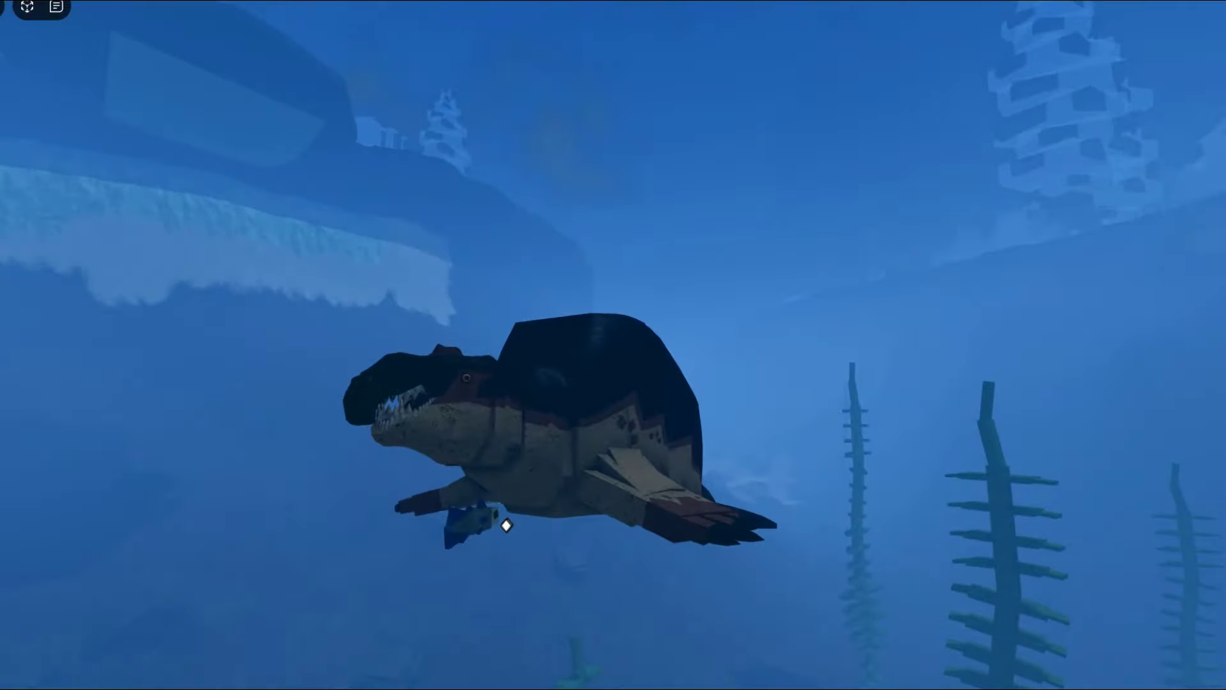
{"action": "key", "text": "w"}
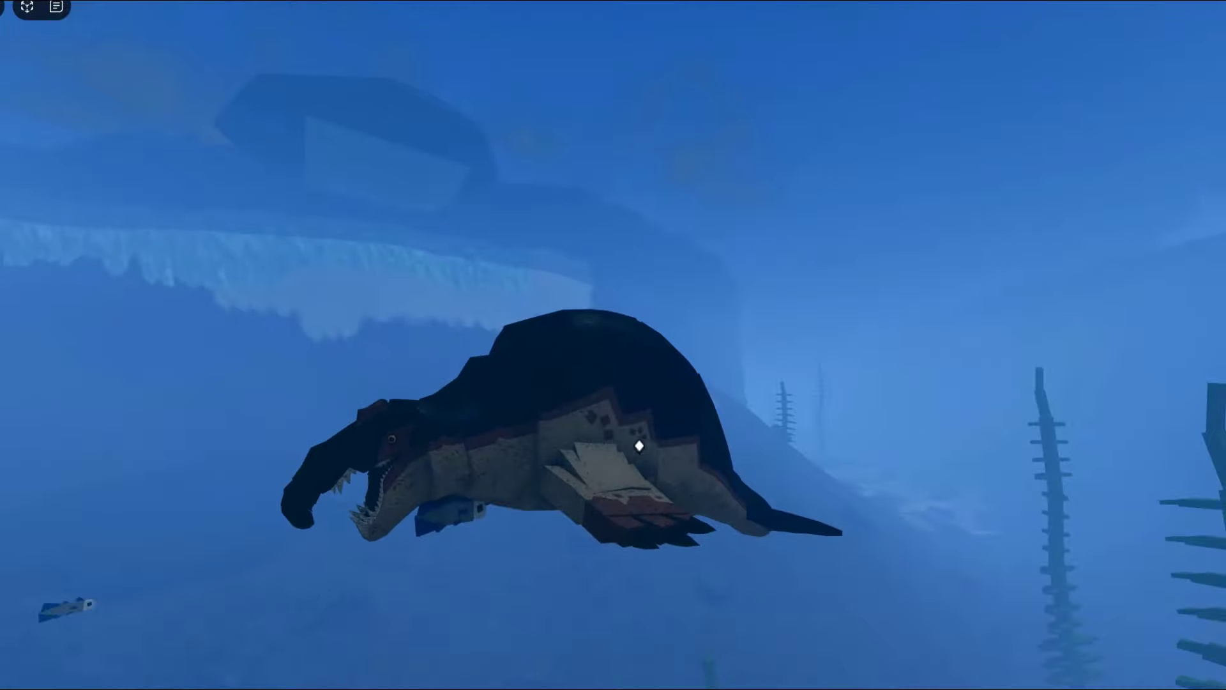
{"action": "key", "text": "w"}
{"action": "key", "text": "w"}
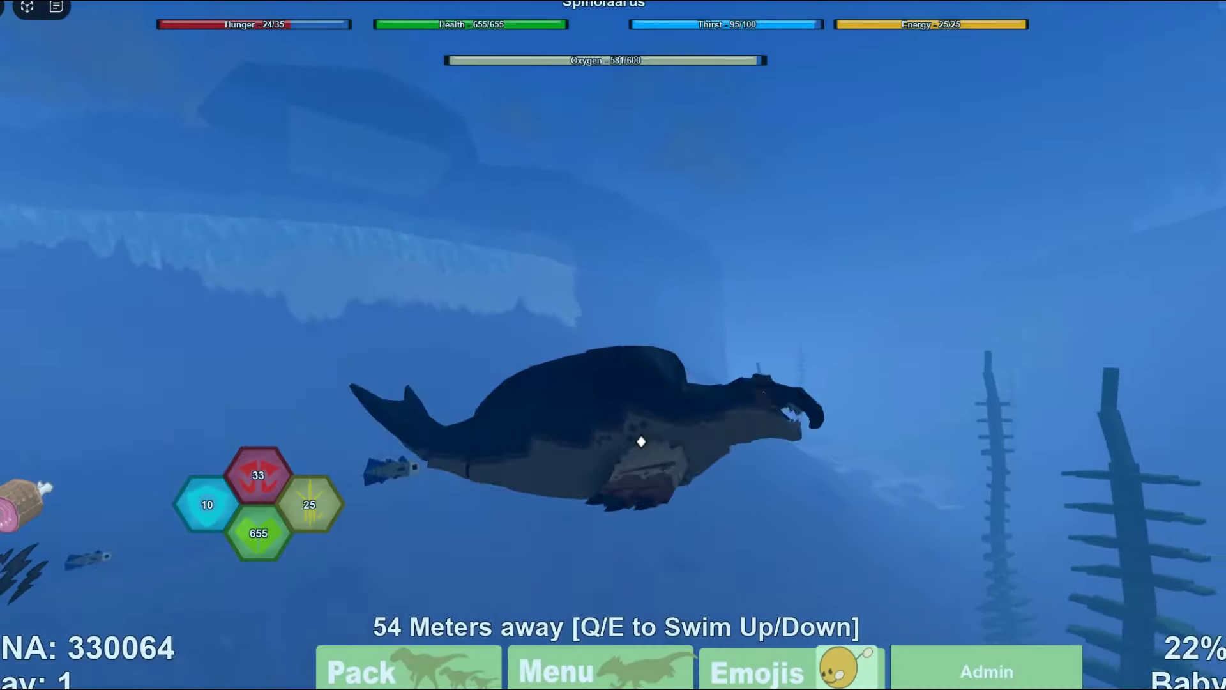
- Orbit the camera around the swimming Spinofaarus, then return to the main menu
{"action": "left_click_drag", "start_coordinate": [641, 442], "coordinate": [641, 442]}
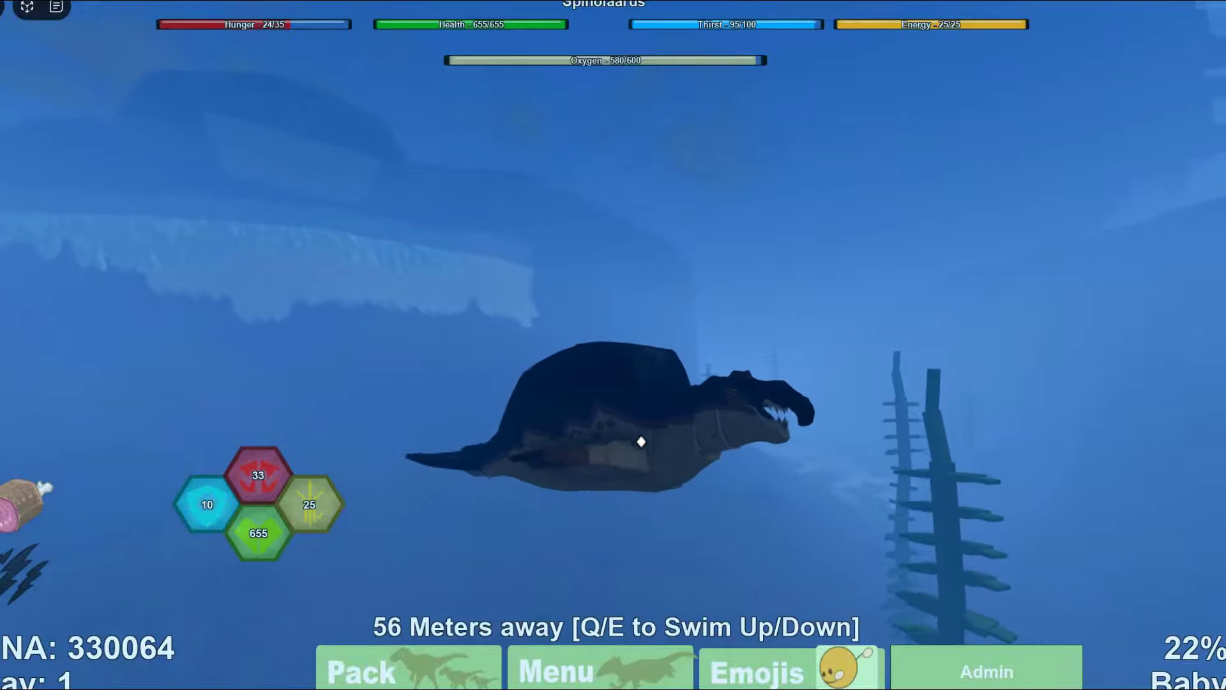
{"action": "key", "text": "w"}
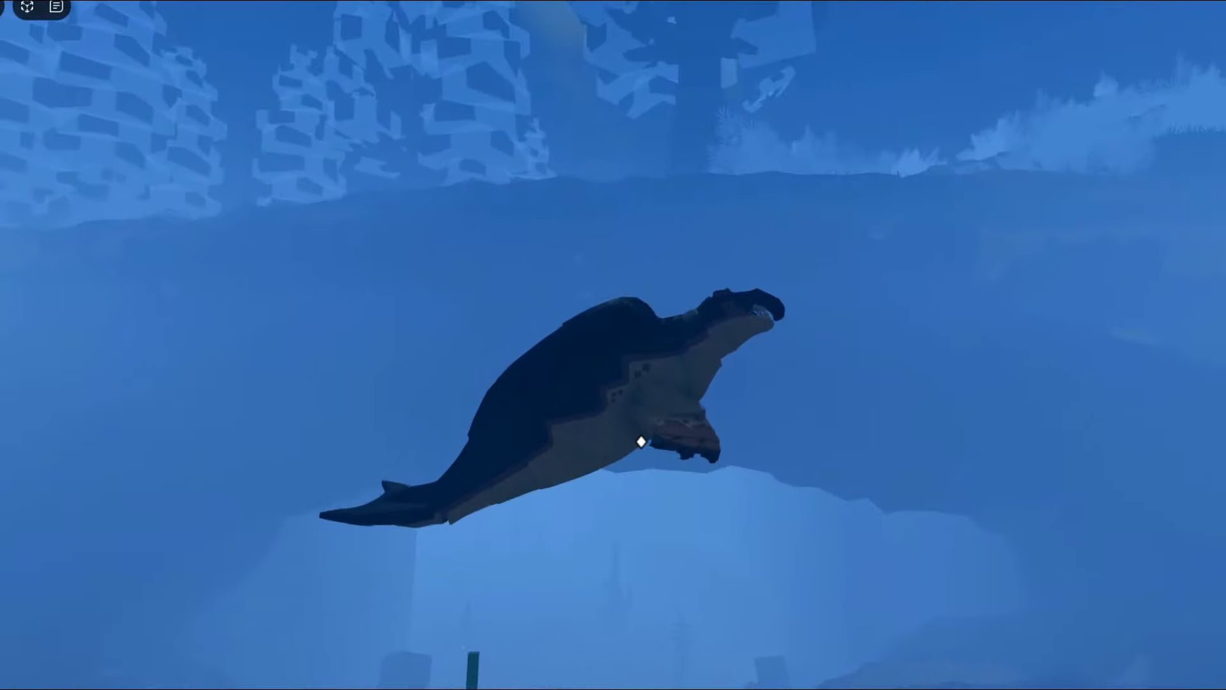
{"action": "left_click_drag", "start_coordinate": [641, 442], "coordinate": [641, 441]}
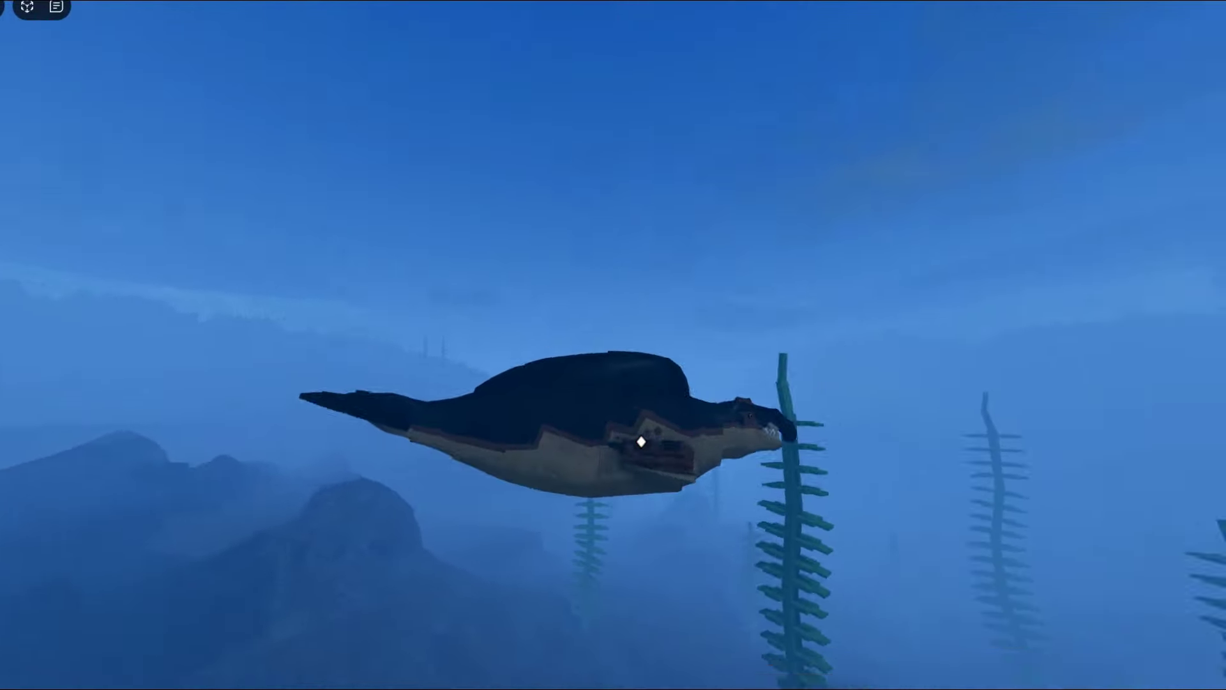
{"action": "left_click_drag", "start_coordinate": [641, 442], "coordinate": [642, 442]}
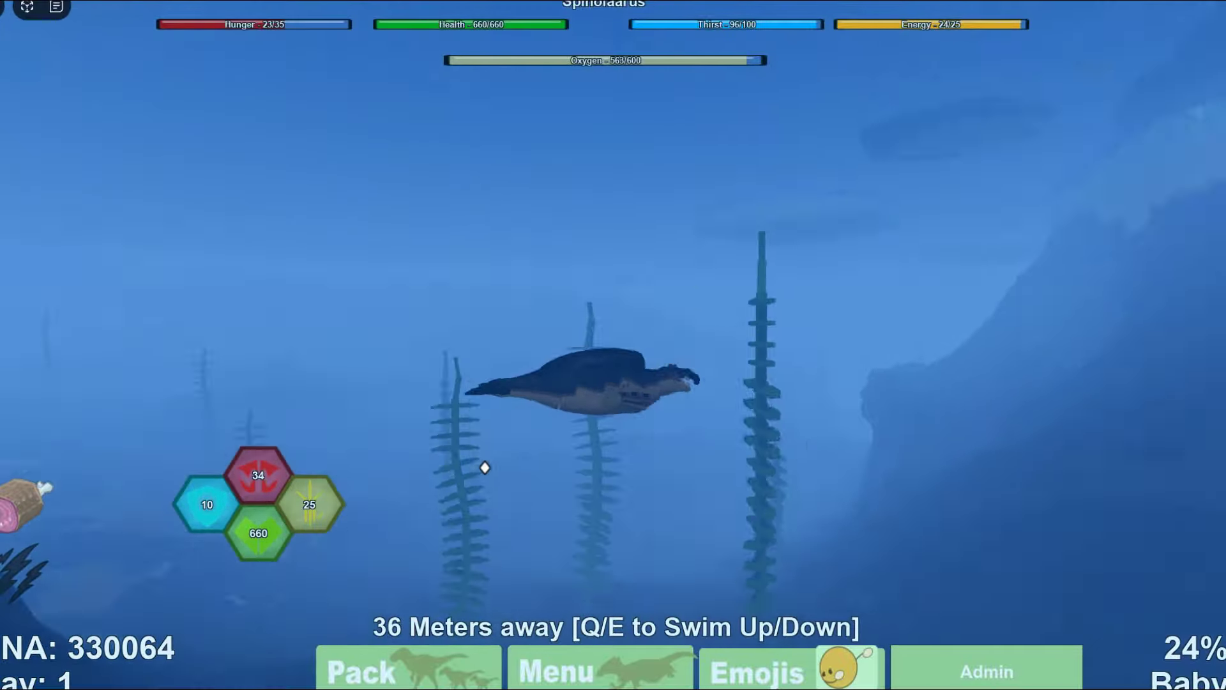
{"action": "left_click_drag", "start_coordinate": [486, 468], "coordinate": [527, 507]}
{"action": "left_click", "coordinate": [602, 671]}
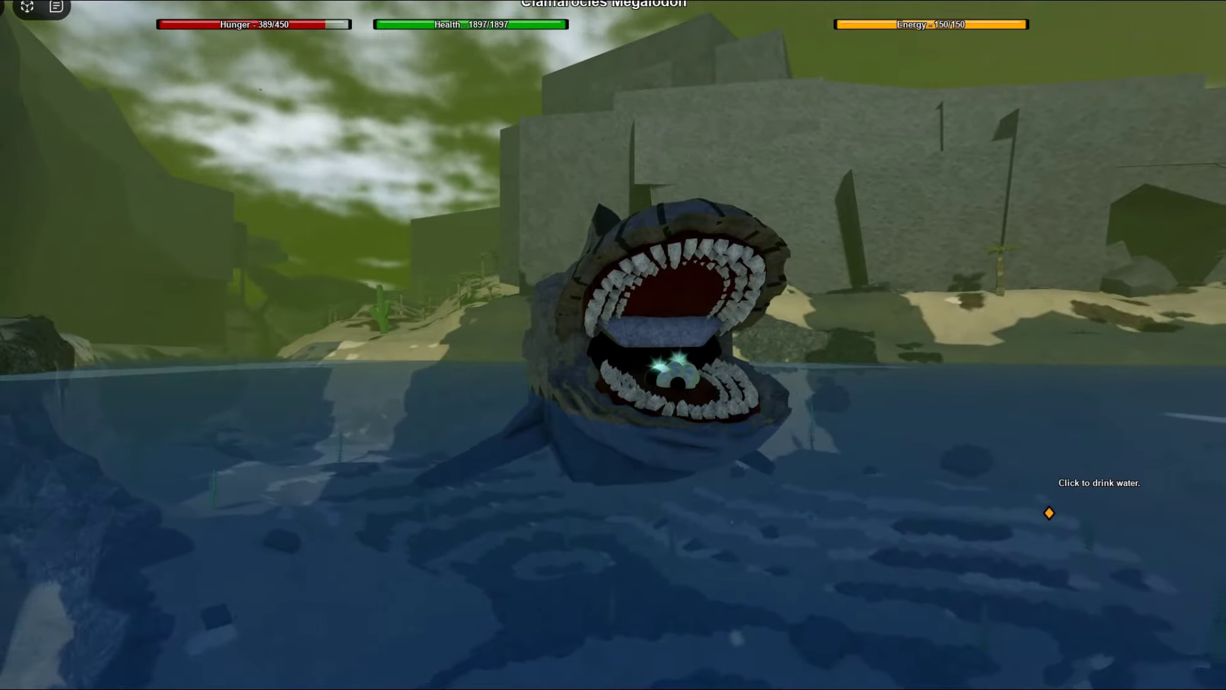
- Orbit around the surfaced megalodon to show its opening clam mouth
{"action": "left_click_drag", "start_coordinate": [766, 383], "coordinate": [479, 383]}
{"action": "left_click_drag", "start_coordinate": [670, 383], "coordinate": [384, 383]}
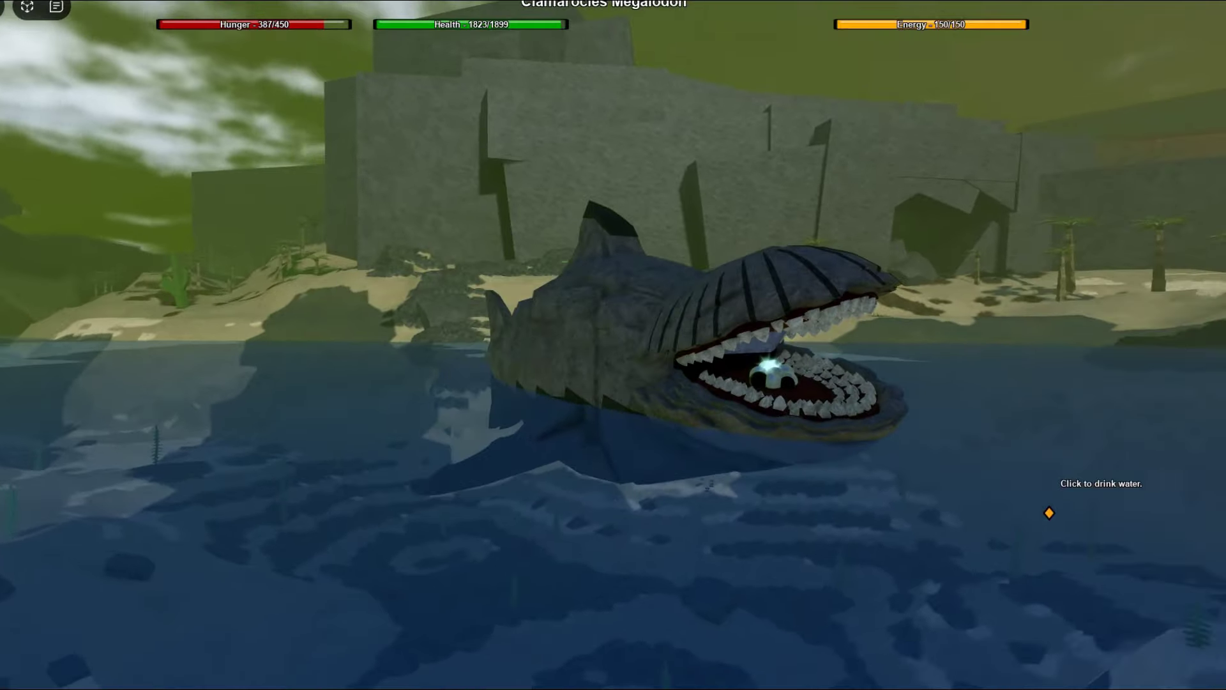
{"action": "left_click_drag", "start_coordinate": [672, 384], "coordinate": [383, 383]}
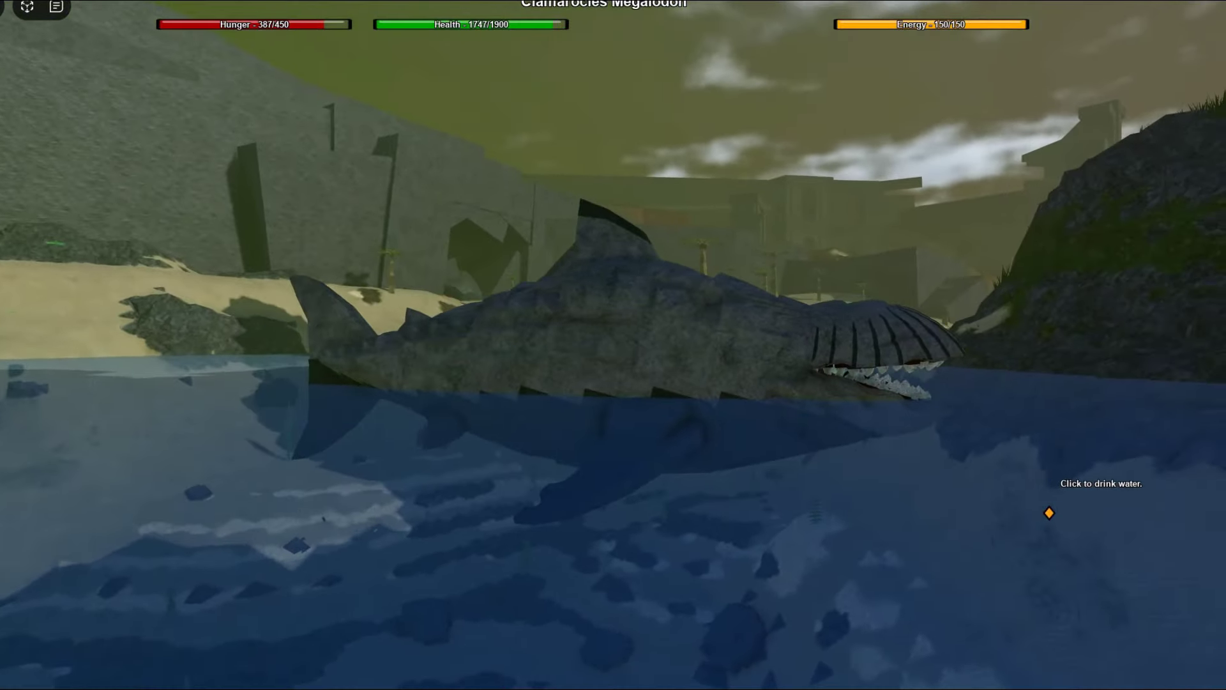
{"action": "left_click_drag", "start_coordinate": [671, 383], "coordinate": [383, 384]}
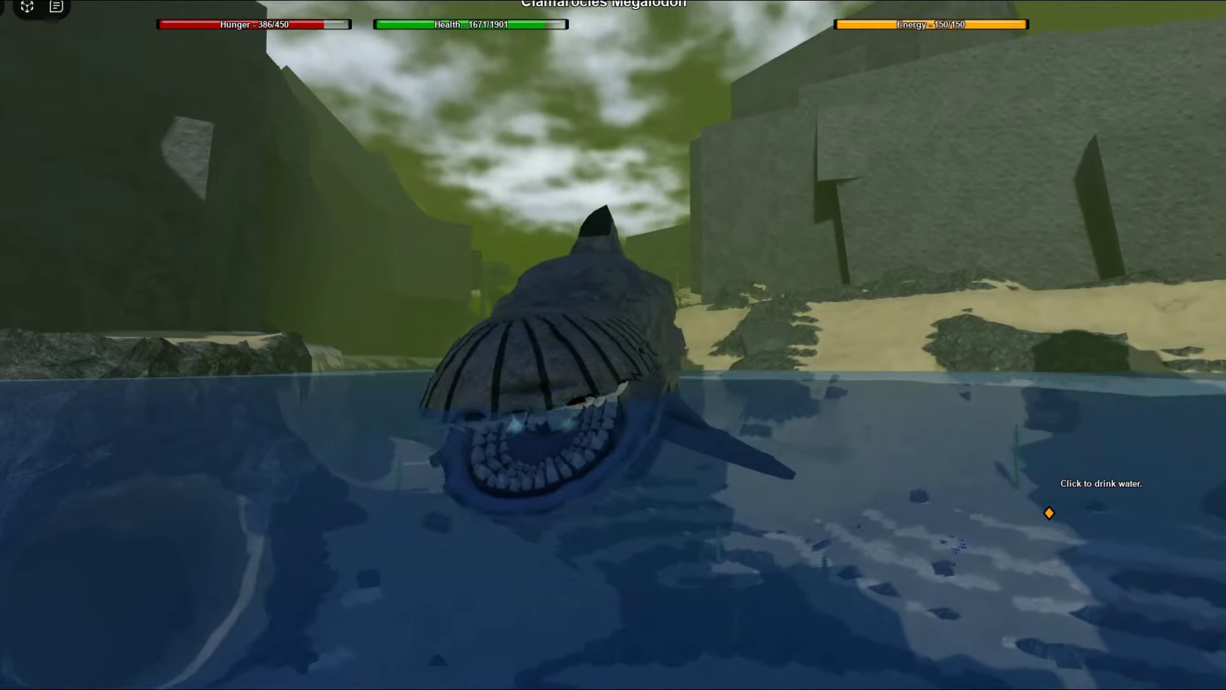
{"action": "left_click_drag", "start_coordinate": [671, 384], "coordinate": [383, 384]}
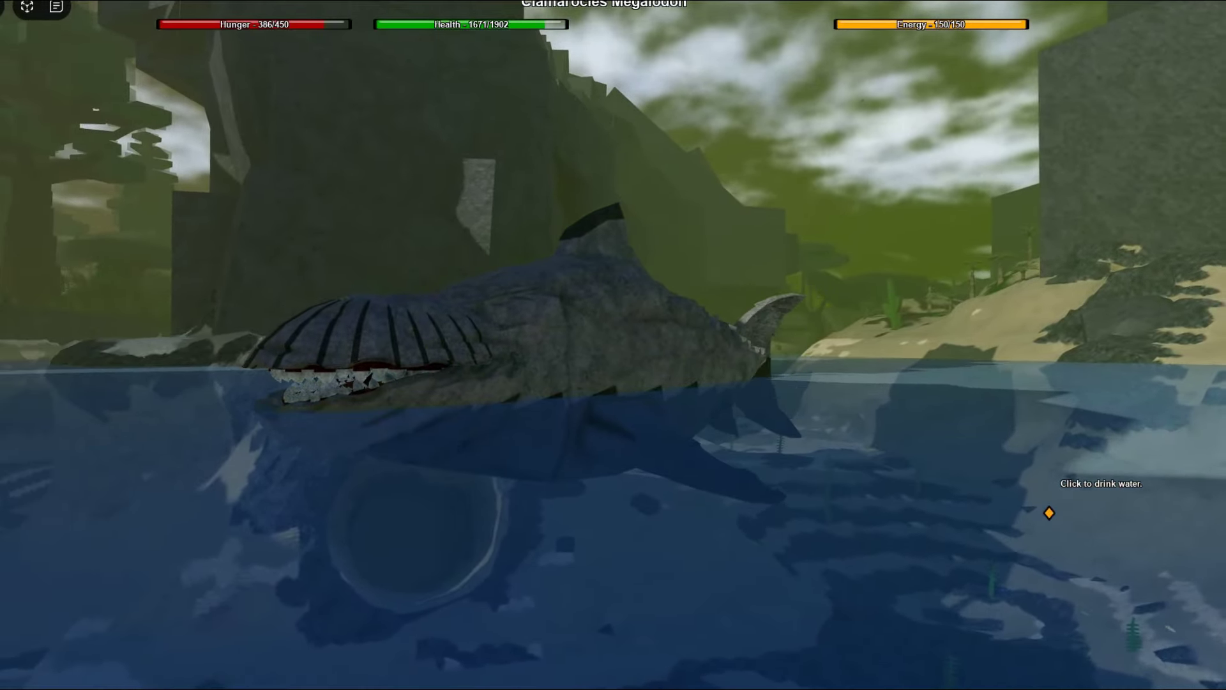
{"action": "left_click_drag", "start_coordinate": [671, 383], "coordinate": [383, 383]}
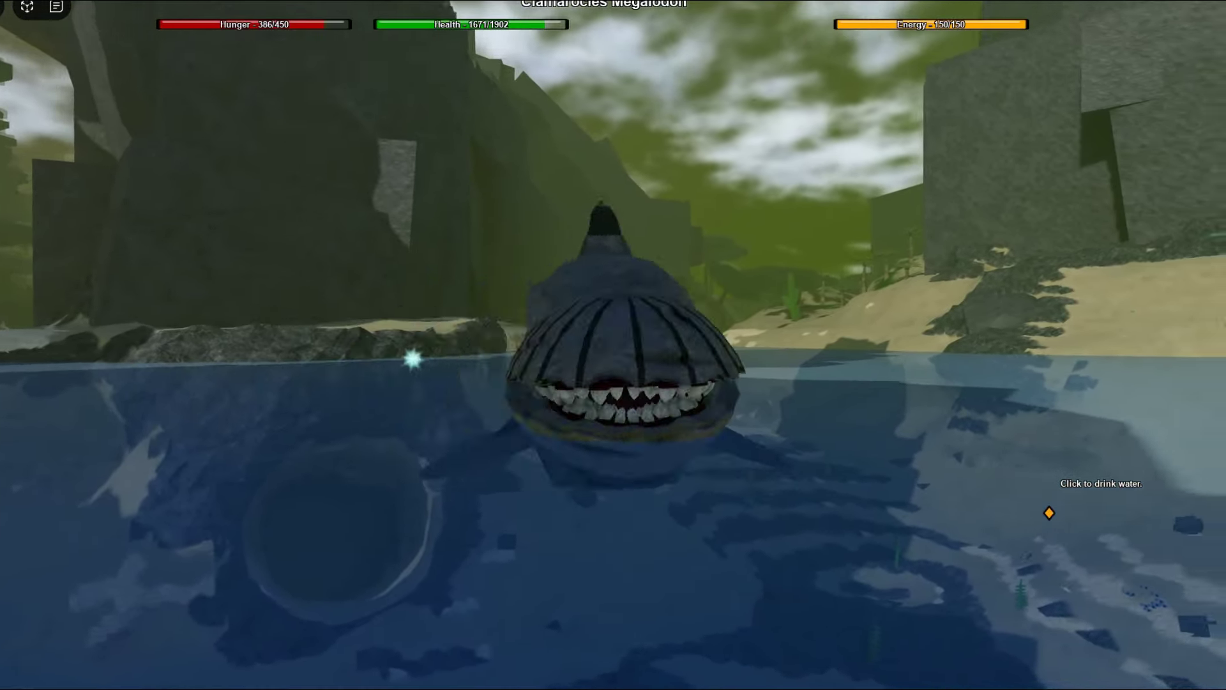
- Dive the megalodon underwater and view it from above and the side
{"action": "key", "text": "w"}
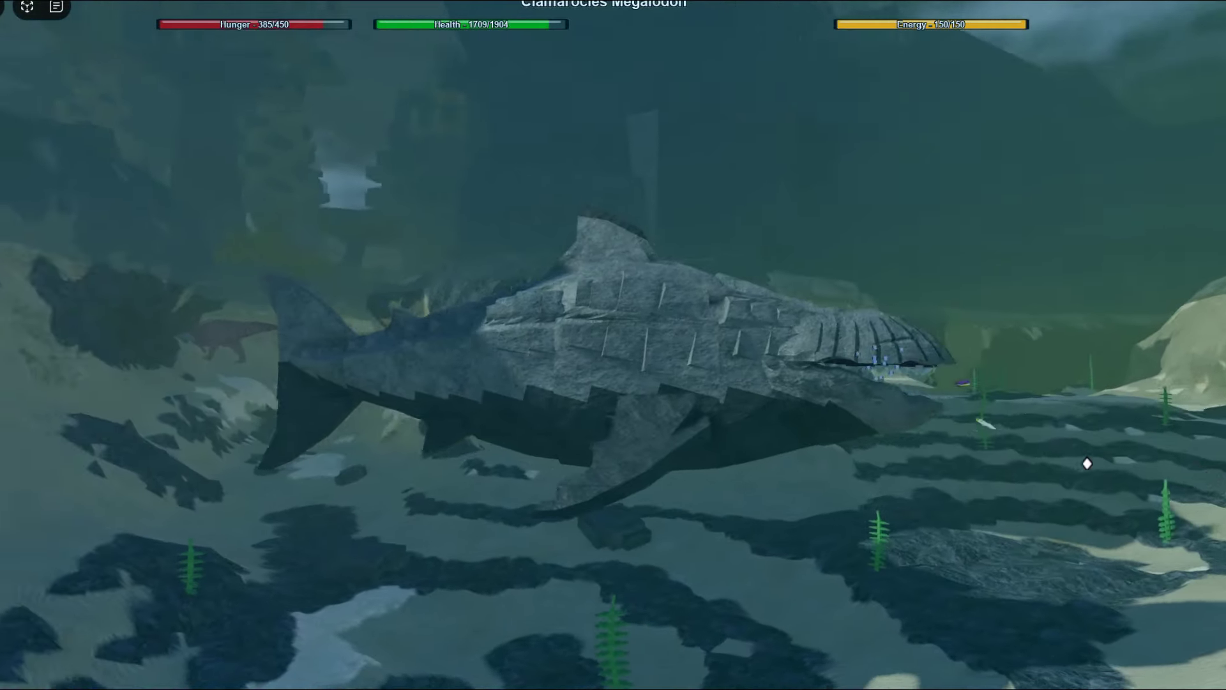
{"action": "right_click", "coordinate": [613, 384]}
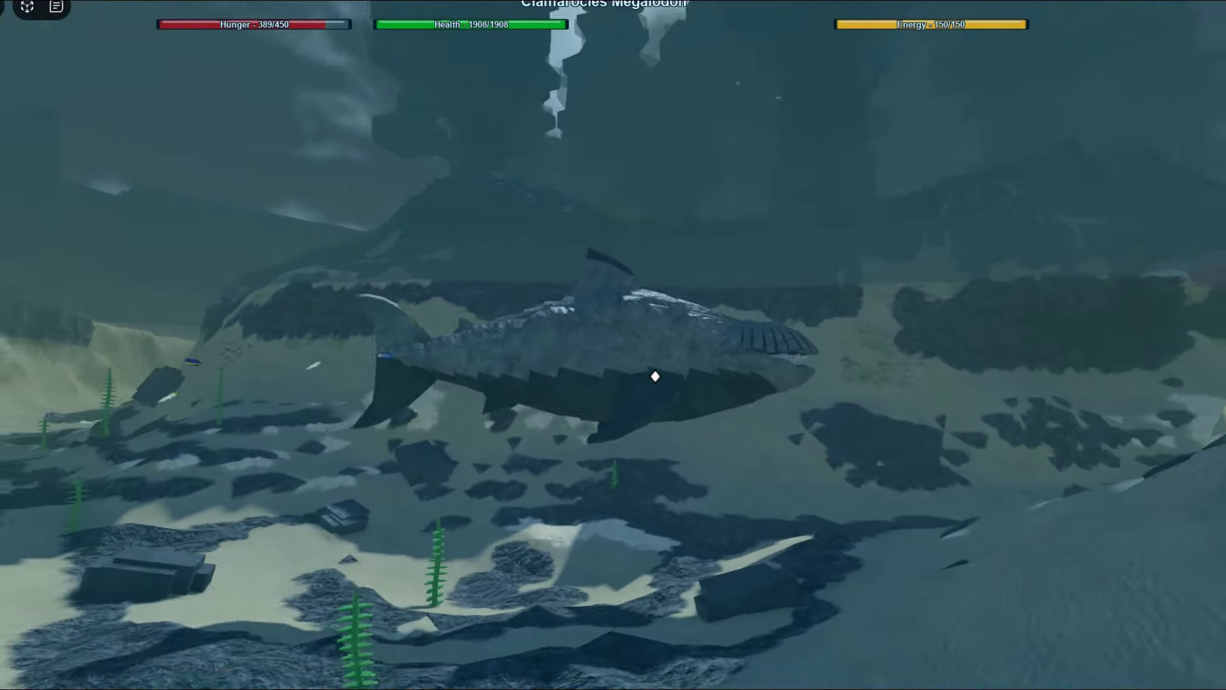
{"action": "right_click", "coordinate": [655, 377]}
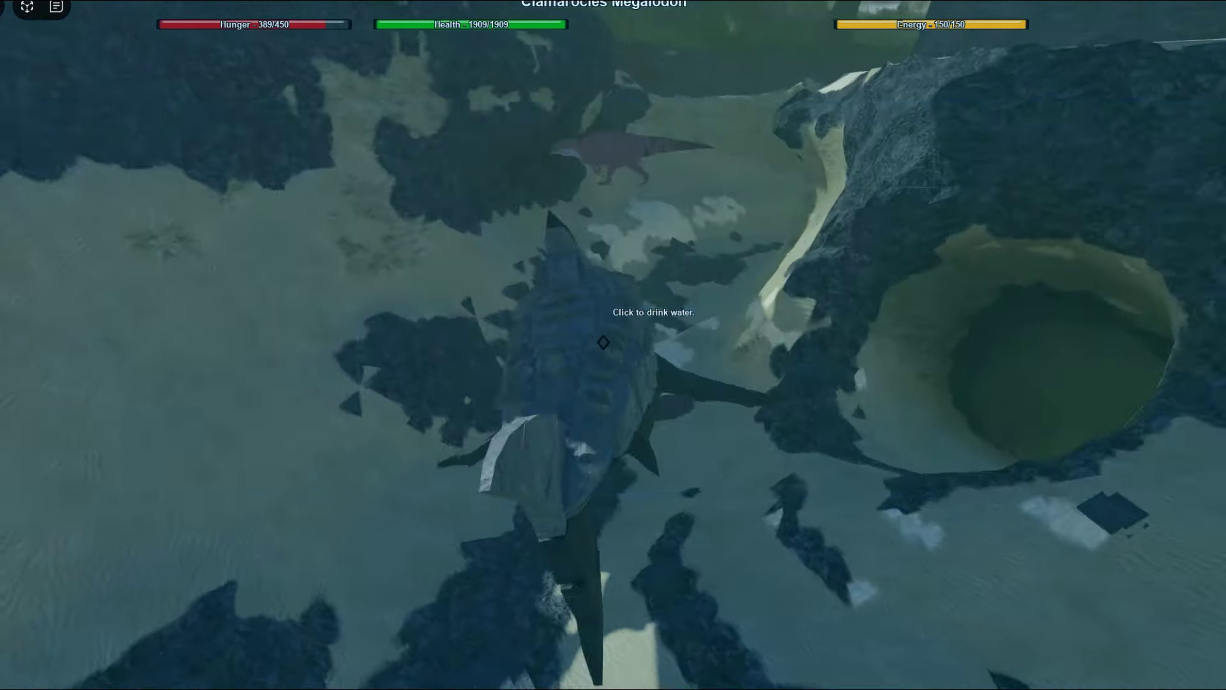
{"action": "left_click_drag", "start_coordinate": [597, 347], "coordinate": [930, 421]}
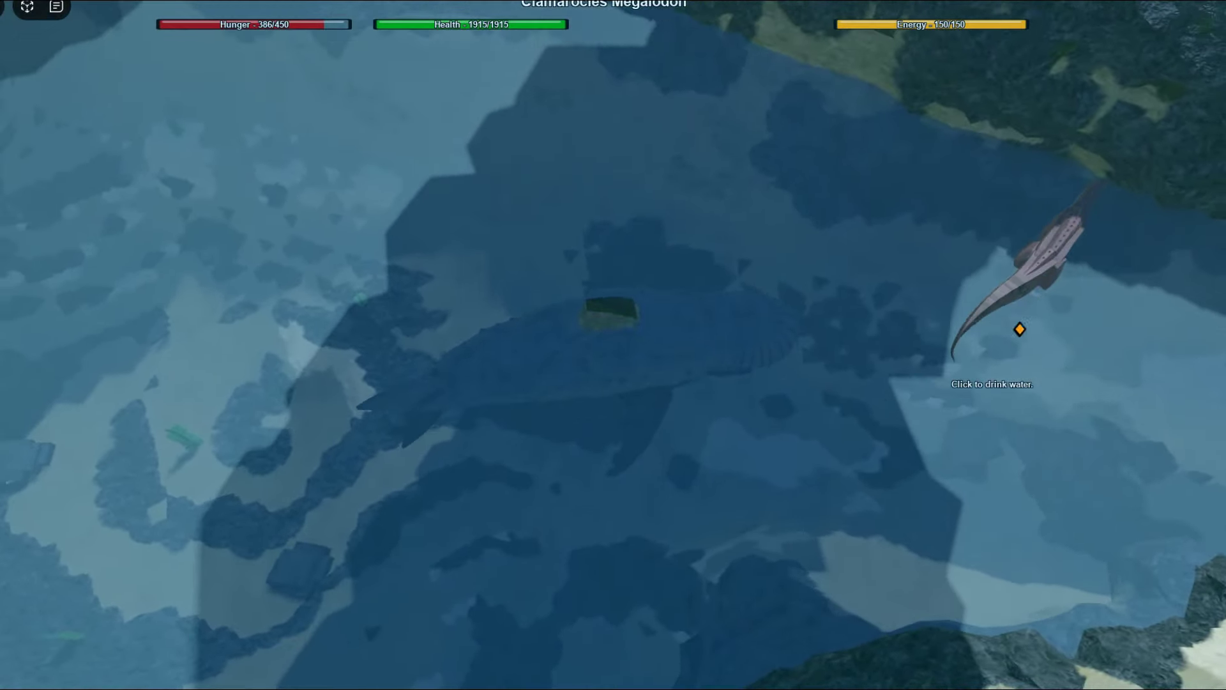
{"action": "left_click_drag", "start_coordinate": [951, 297], "coordinate": [874, 358]}
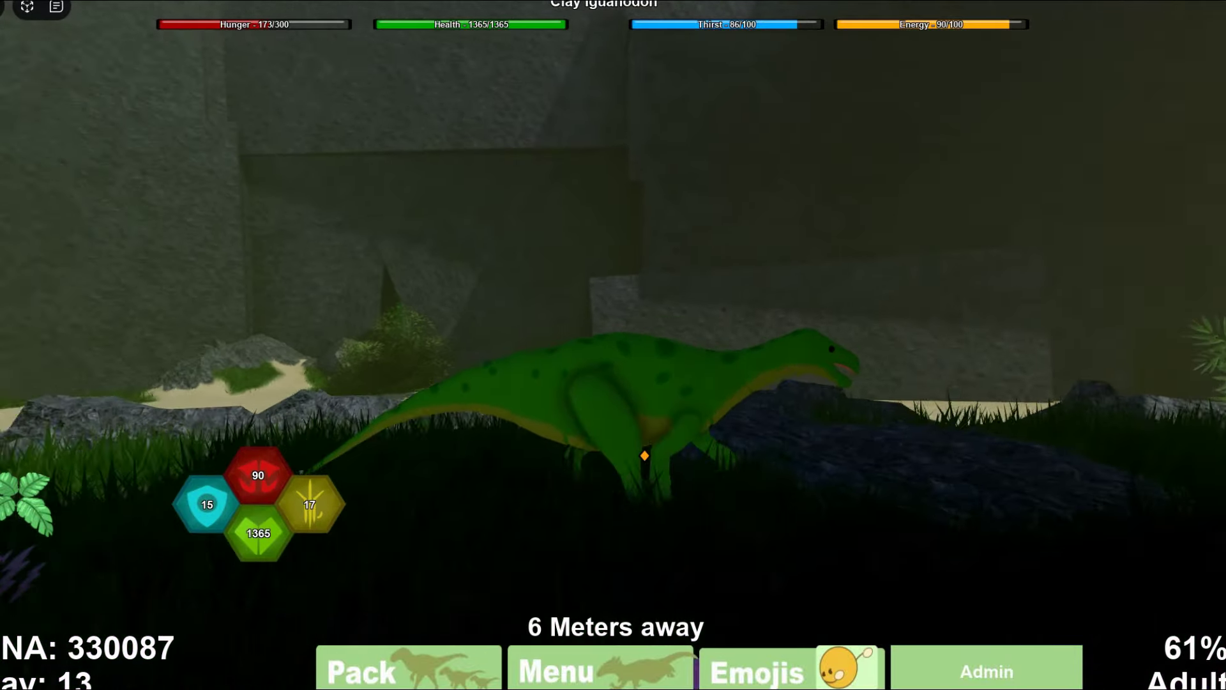
- Circle the Clay Iguanodon, then walk it through the ferns toward the swamp trees
{"action": "left_click_drag", "start_coordinate": [766, 345], "coordinate": [480, 345]}
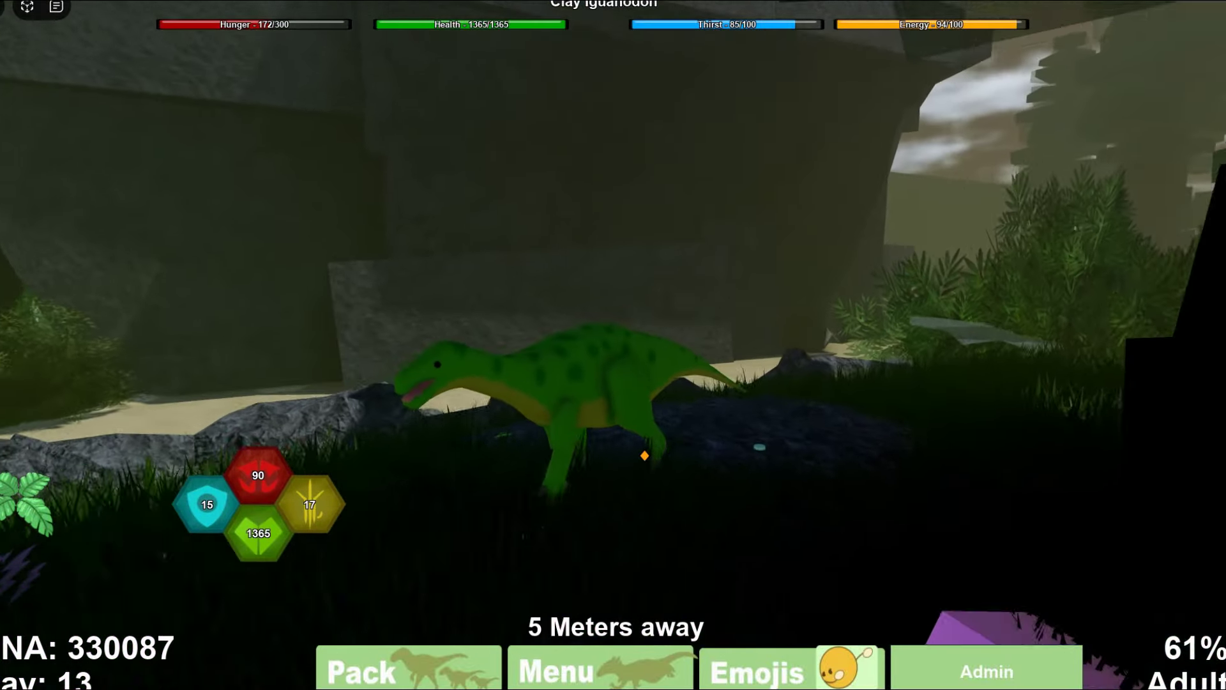
{"action": "left_click_drag", "start_coordinate": [766, 346], "coordinate": [383, 345]}
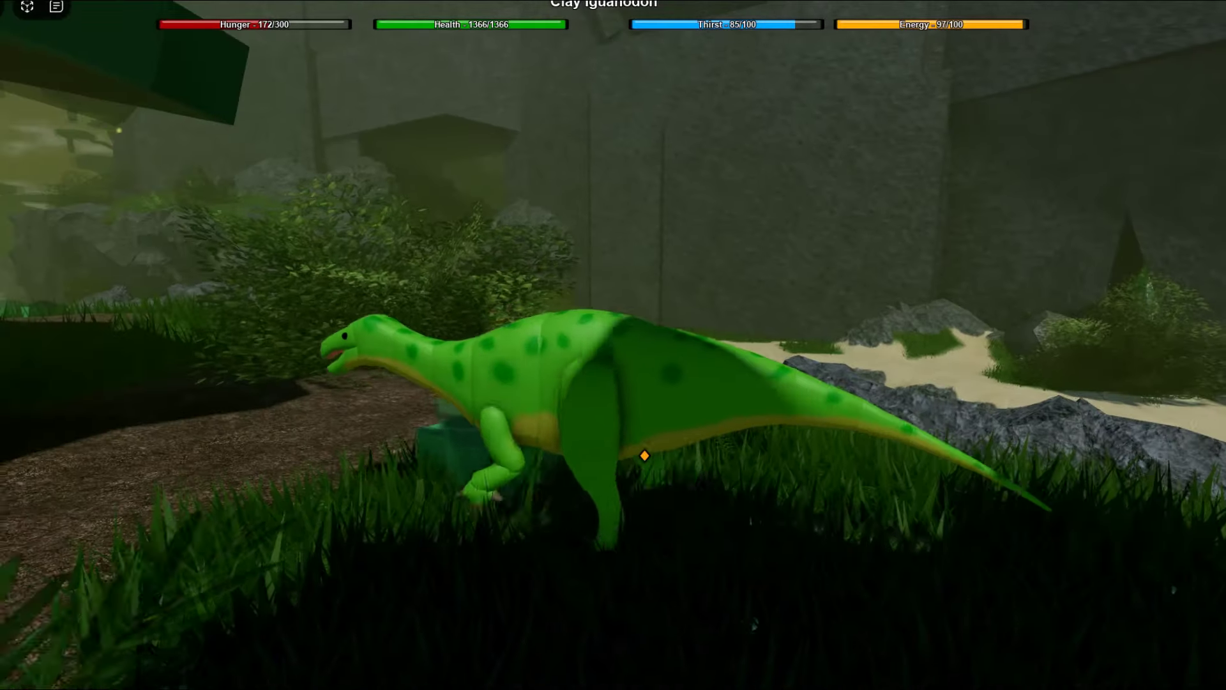
{"action": "key", "text": "w"}
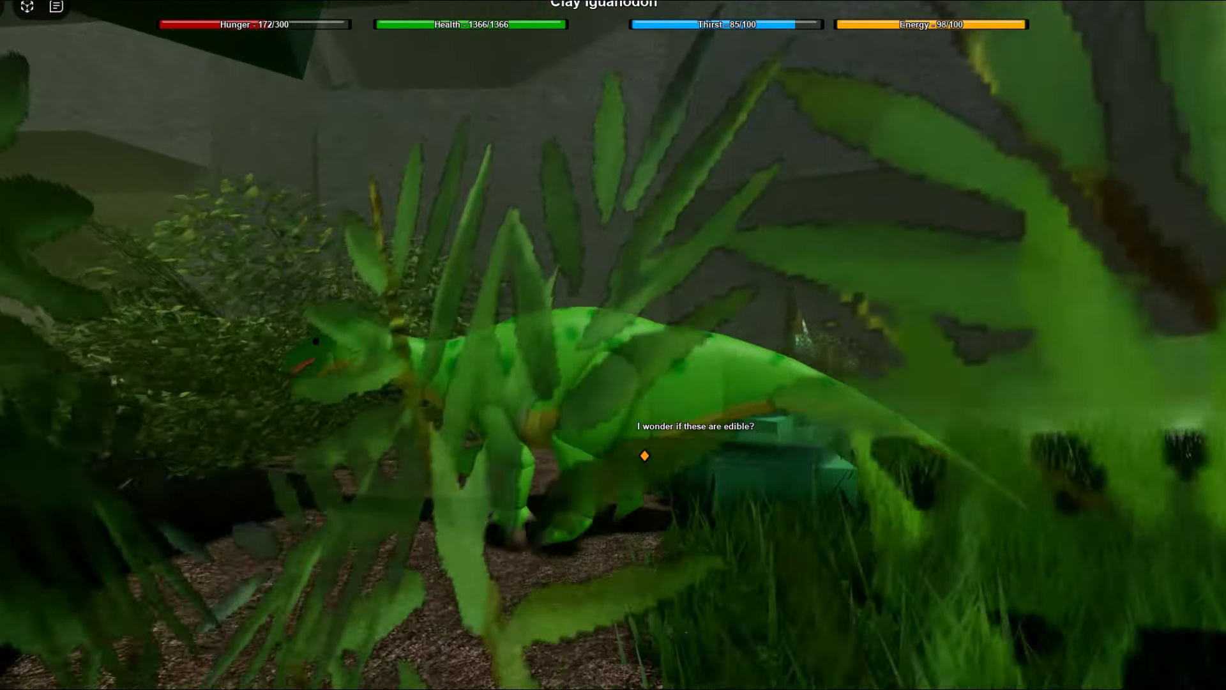
{"action": "key", "text": "w"}
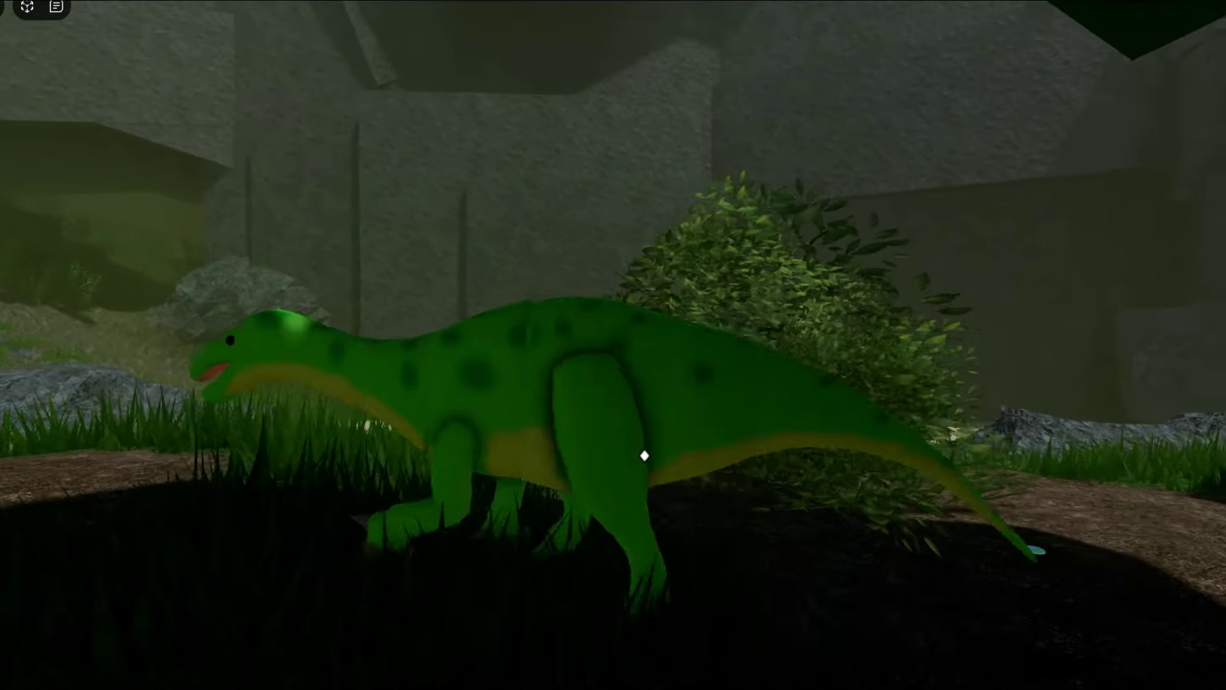
{"action": "key", "text": "w"}
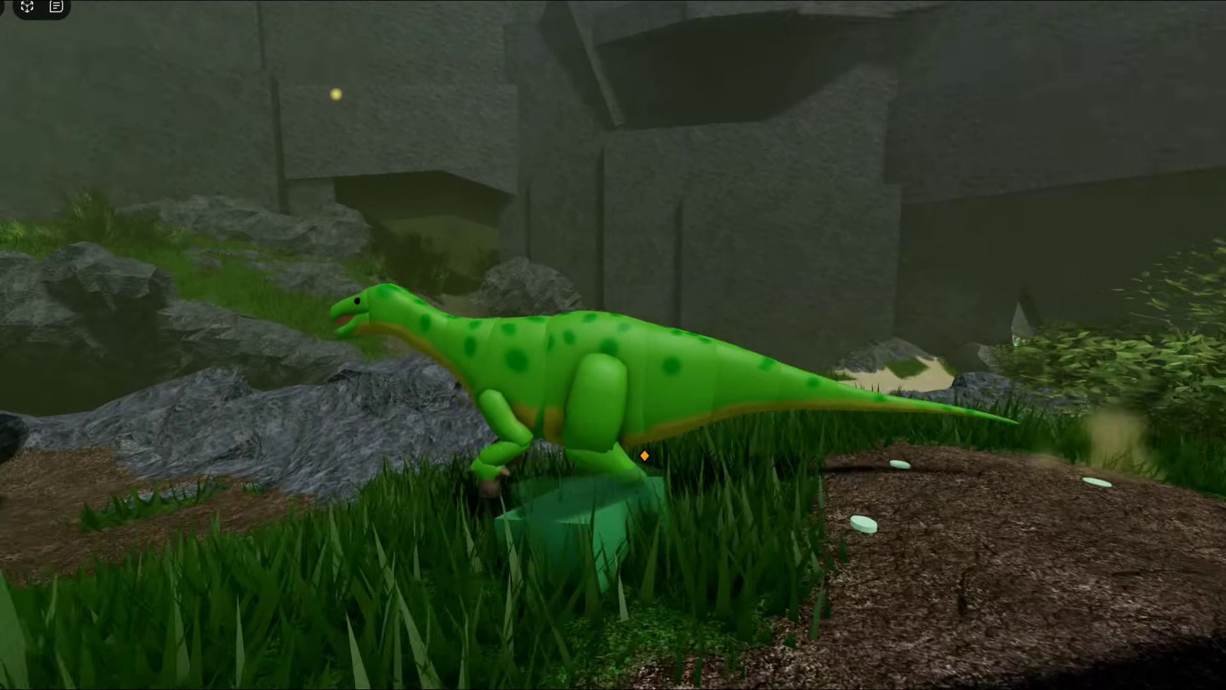
{"action": "key", "text": "w"}
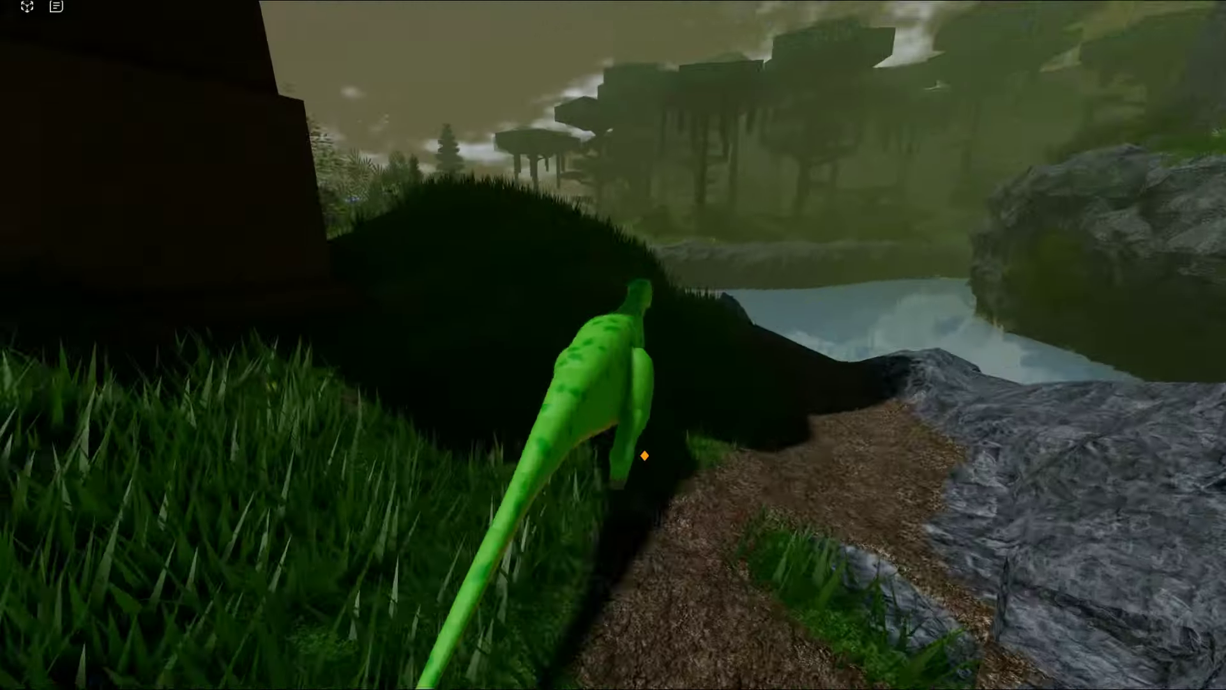
- Orbit the camera around the Clay Iguanodon from several sides, moving closer
{"action": "left_click_drag", "start_coordinate": [614, 345], "coordinate": [862, 345]}
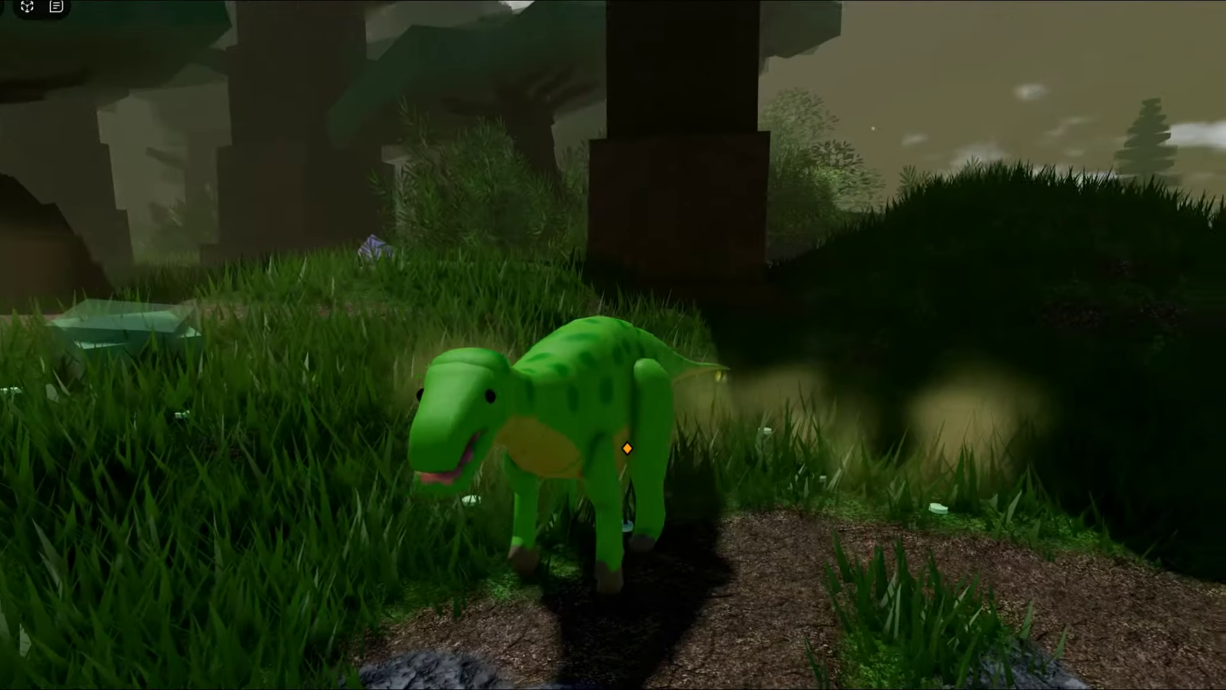
{"action": "left_click_drag", "start_coordinate": [613, 384], "coordinate": [671, 306]}
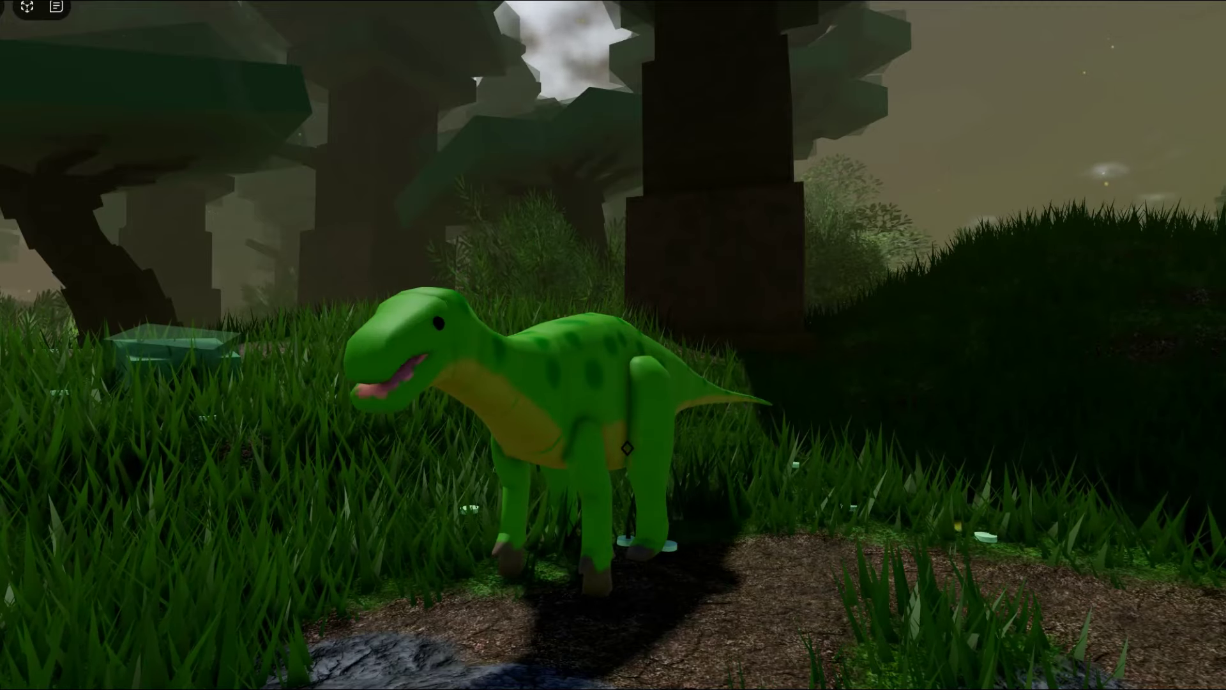
{"action": "left_click_drag", "start_coordinate": [614, 345], "coordinate": [728, 288]}
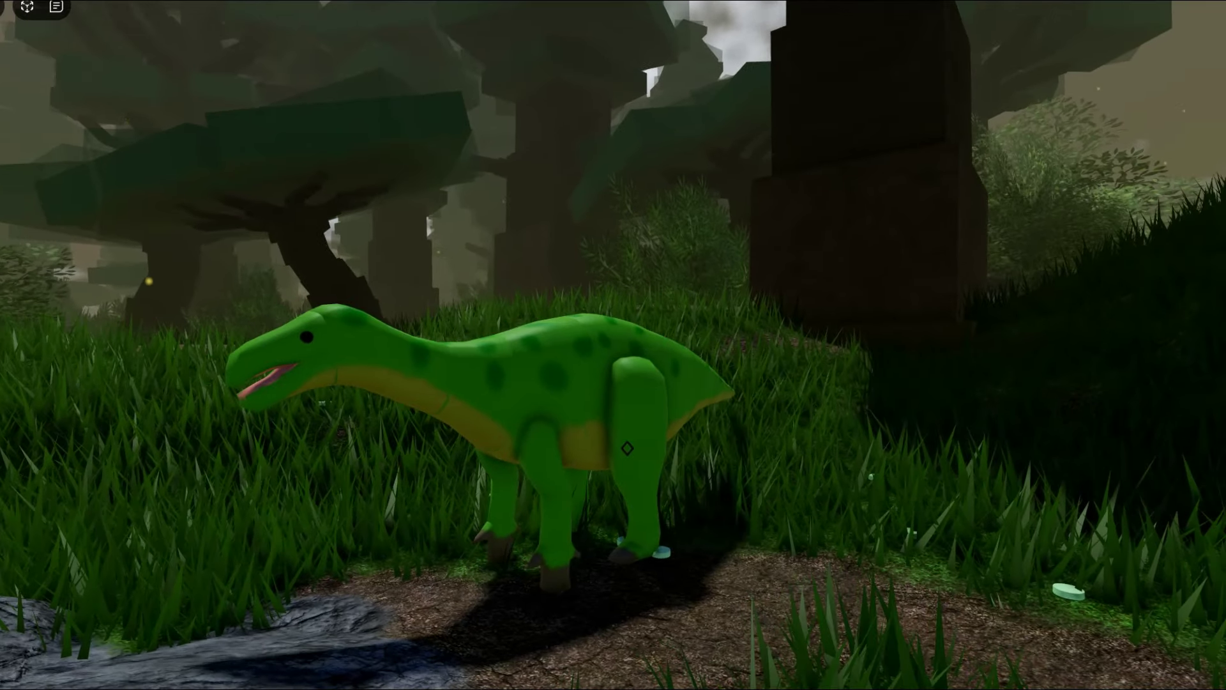
{"action": "left_click_drag", "start_coordinate": [628, 449], "coordinate": [728, 384]}
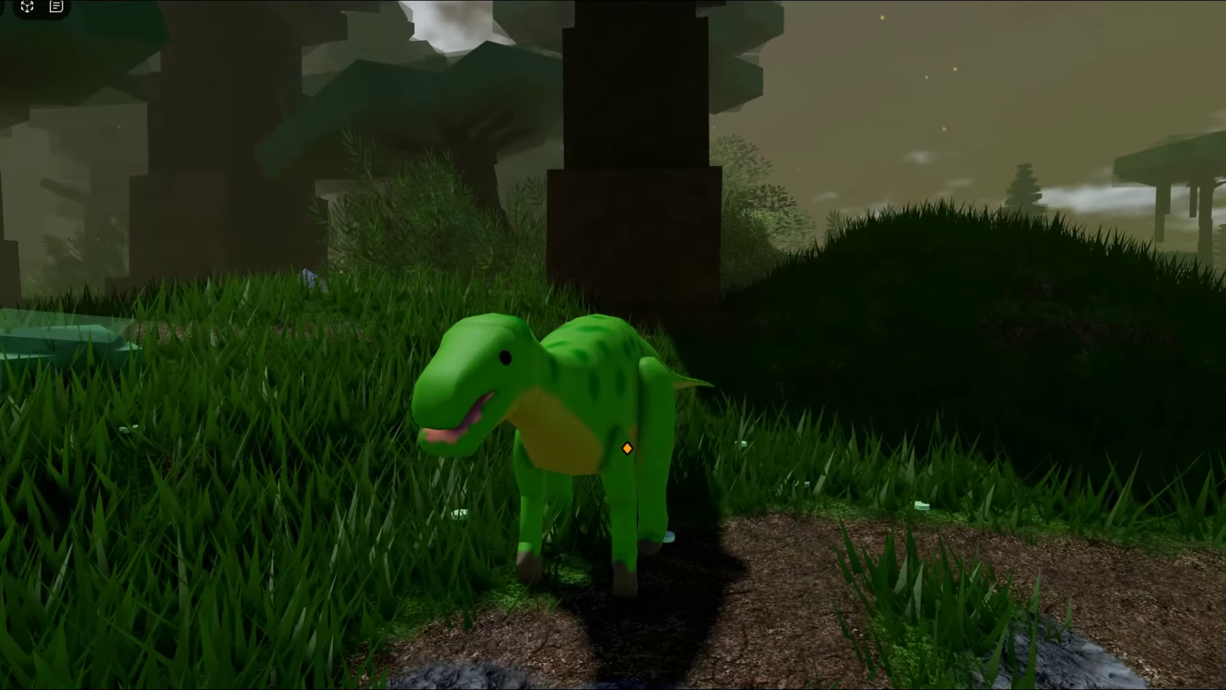
{"action": "scroll", "coordinate": [627, 449], "scroll_direction": "down", "scroll_amount": 3}
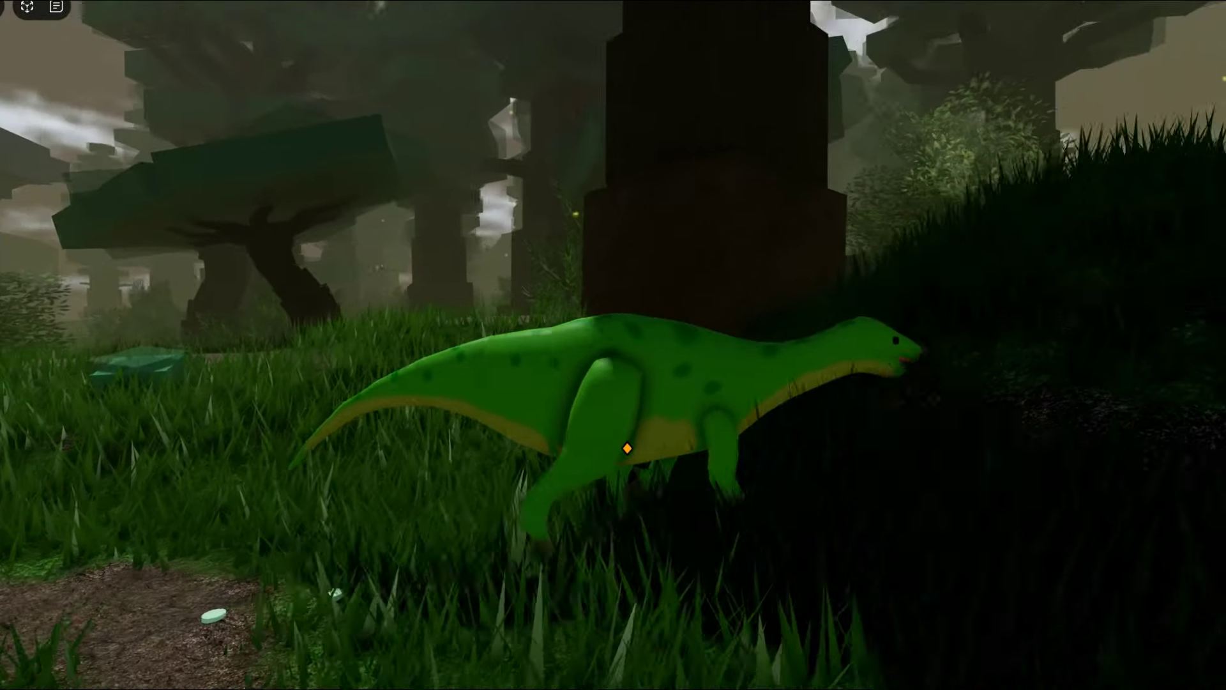
{"action": "left_click_drag", "start_coordinate": [627, 448], "coordinate": [479, 449]}
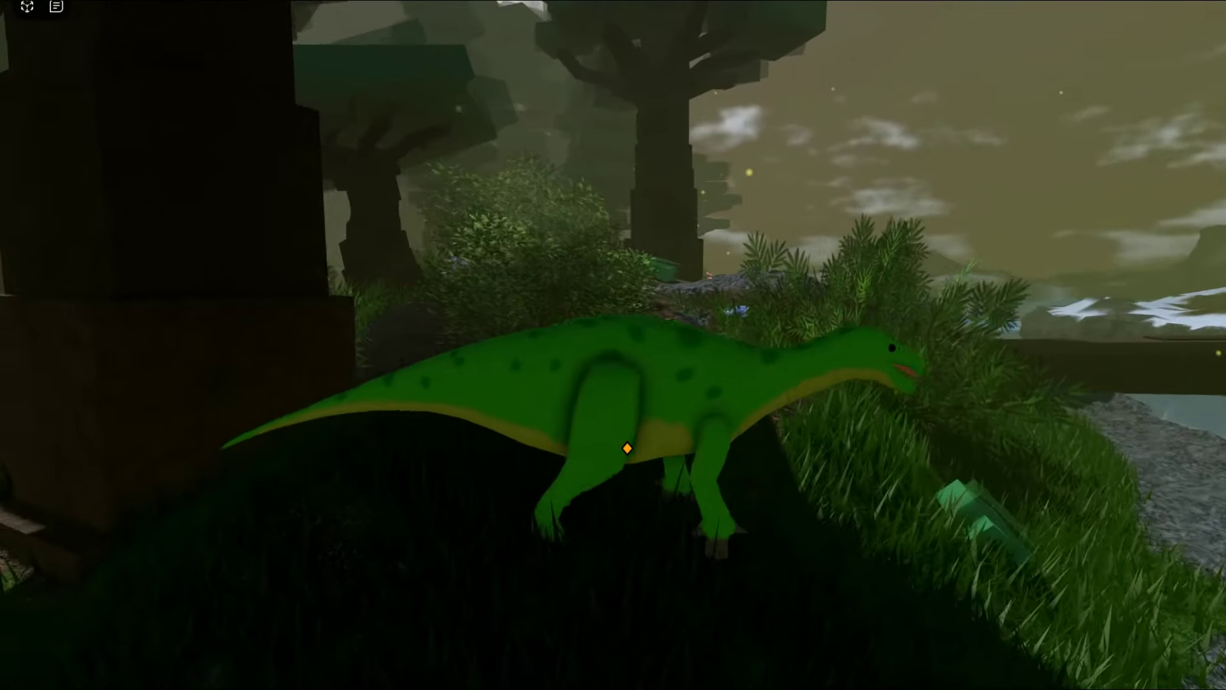
- Frame the Clay Iguanodon from several angles, then bring back the game overlay
{"action": "left_click_drag", "start_coordinate": [628, 448], "coordinate": [479, 449]}
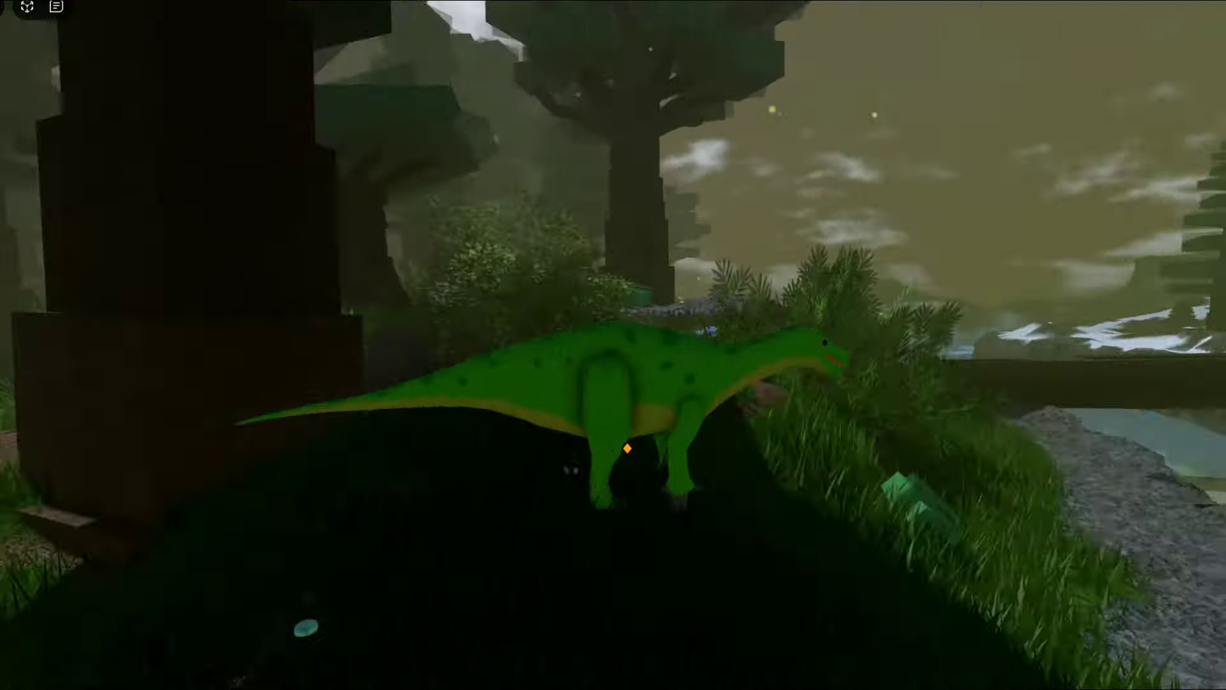
{"action": "left_click_drag", "start_coordinate": [627, 448], "coordinate": [479, 448]}
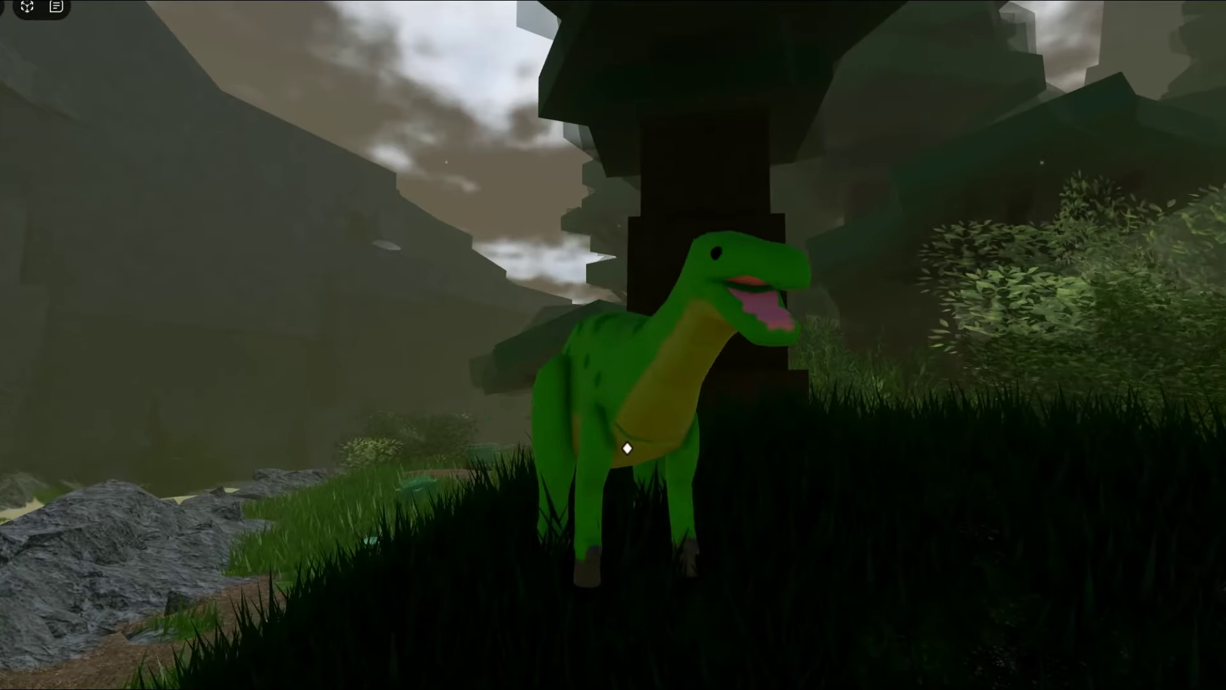
{"action": "left_click_drag", "start_coordinate": [628, 449], "coordinate": [432, 448]}
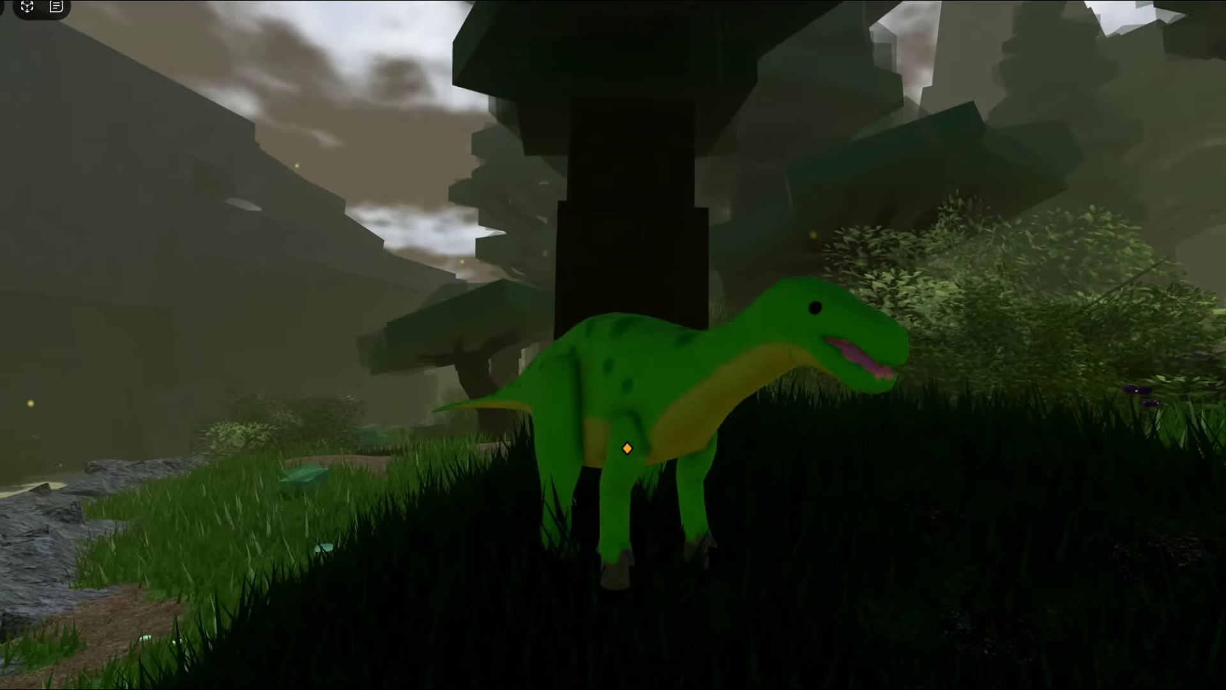
{"action": "left_click_drag", "start_coordinate": [627, 448], "coordinate": [480, 448]}
{"action": "left_click_drag", "start_coordinate": [628, 448], "coordinate": [431, 448]}
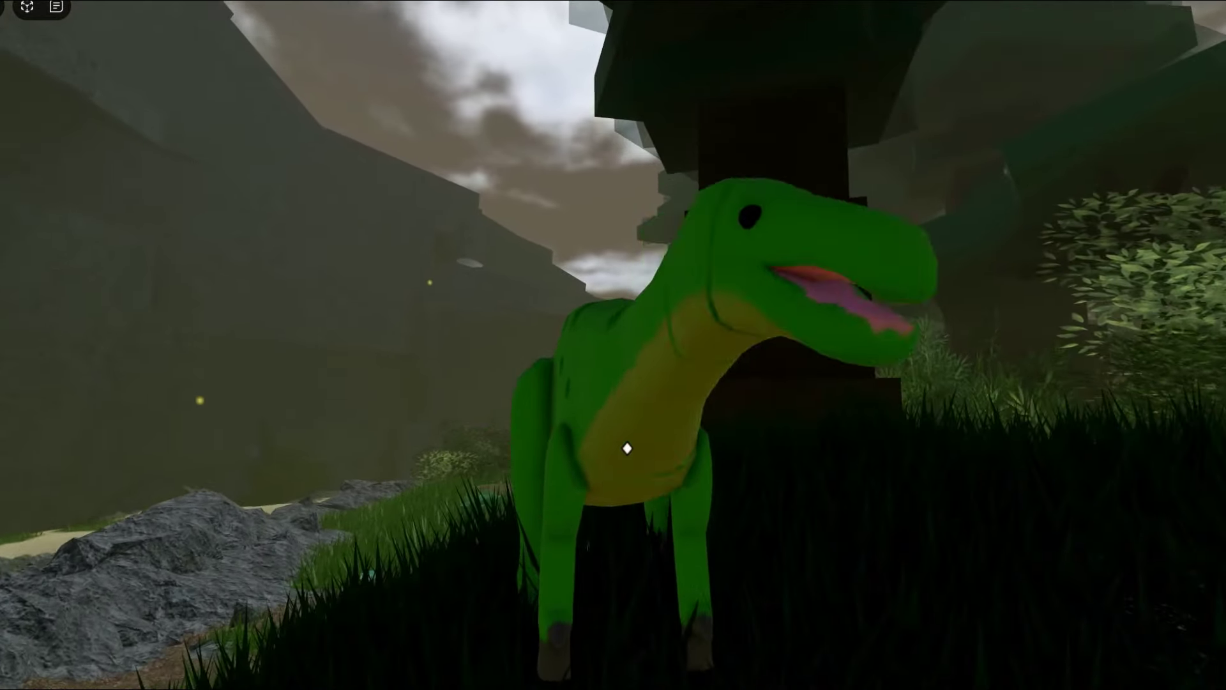
{"action": "left_click_drag", "start_coordinate": [628, 449], "coordinate": [620, 448]}
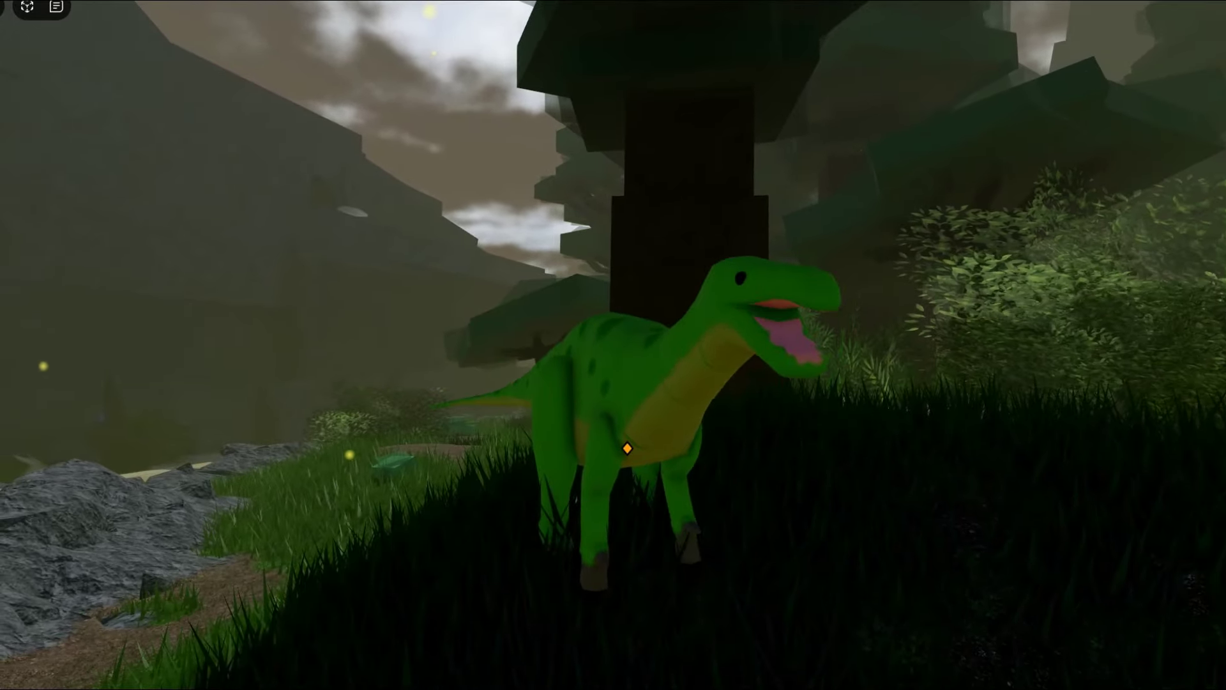
{"action": "scroll", "coordinate": [628, 449], "scroll_direction": "up", "scroll_amount": 3}
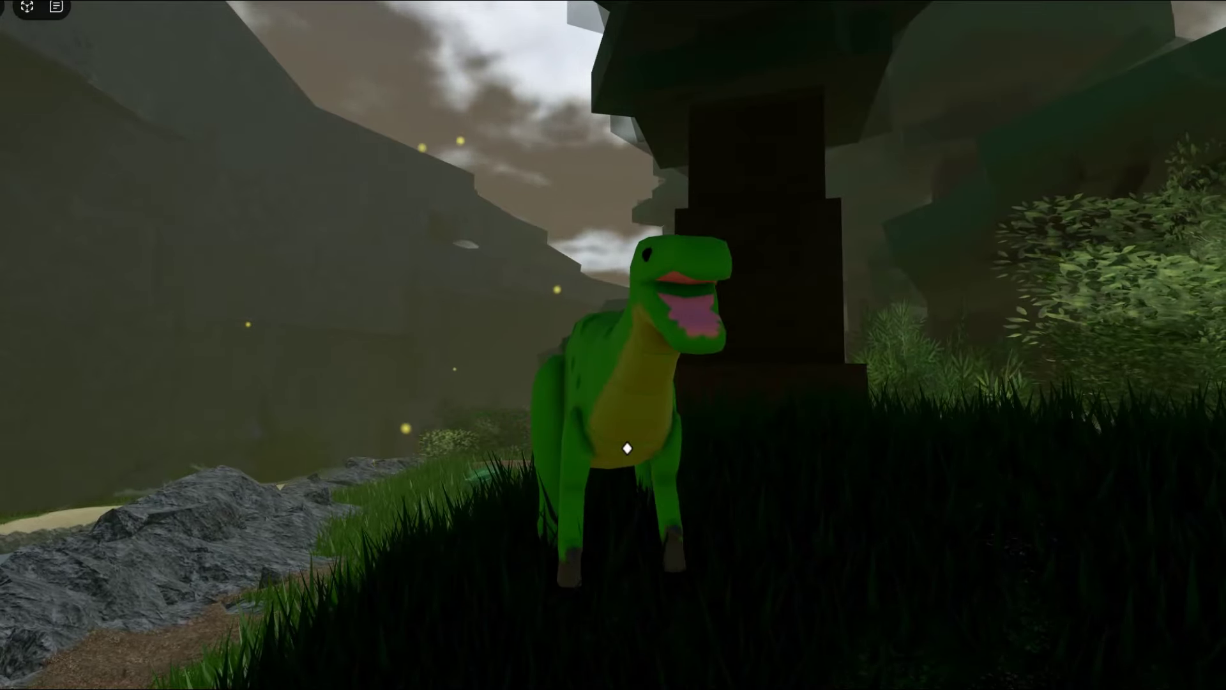
{"action": "left_click_drag", "start_coordinate": [628, 449], "coordinate": [628, 448]}
{"action": "key", "text": "ctrl+shift+g"}
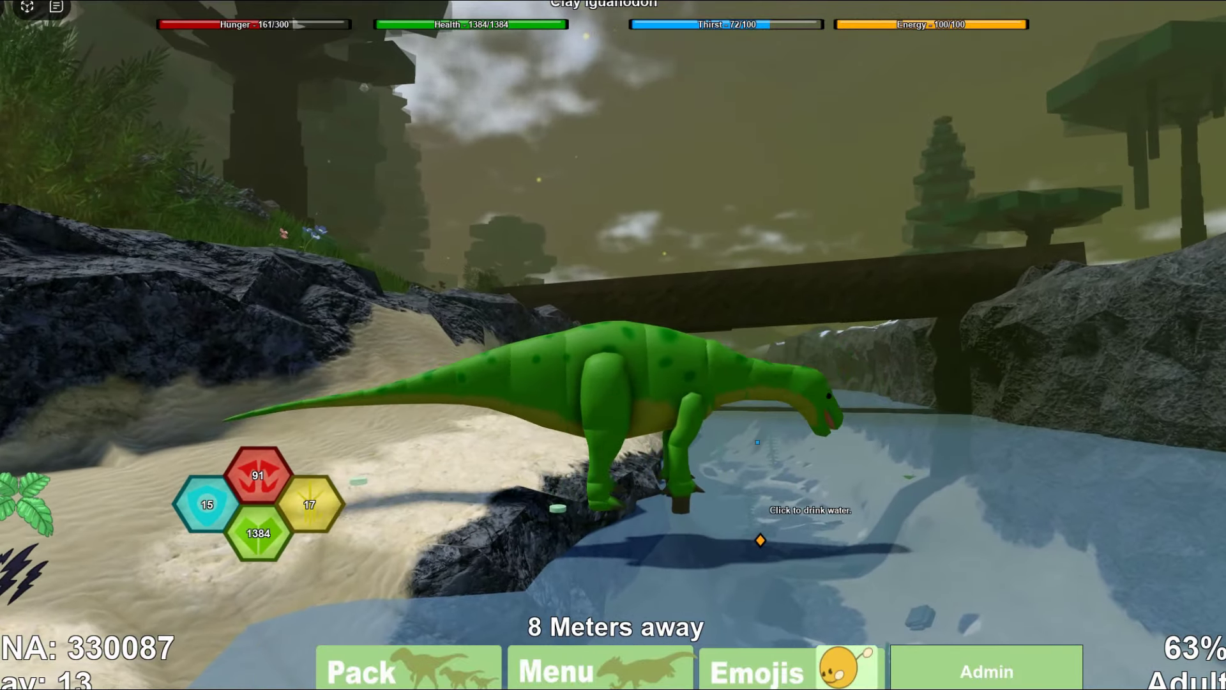
- Drink from the river, then walk along the ledge while toggling the overlay off and on
{"action": "left_click", "coordinate": [760, 542]}
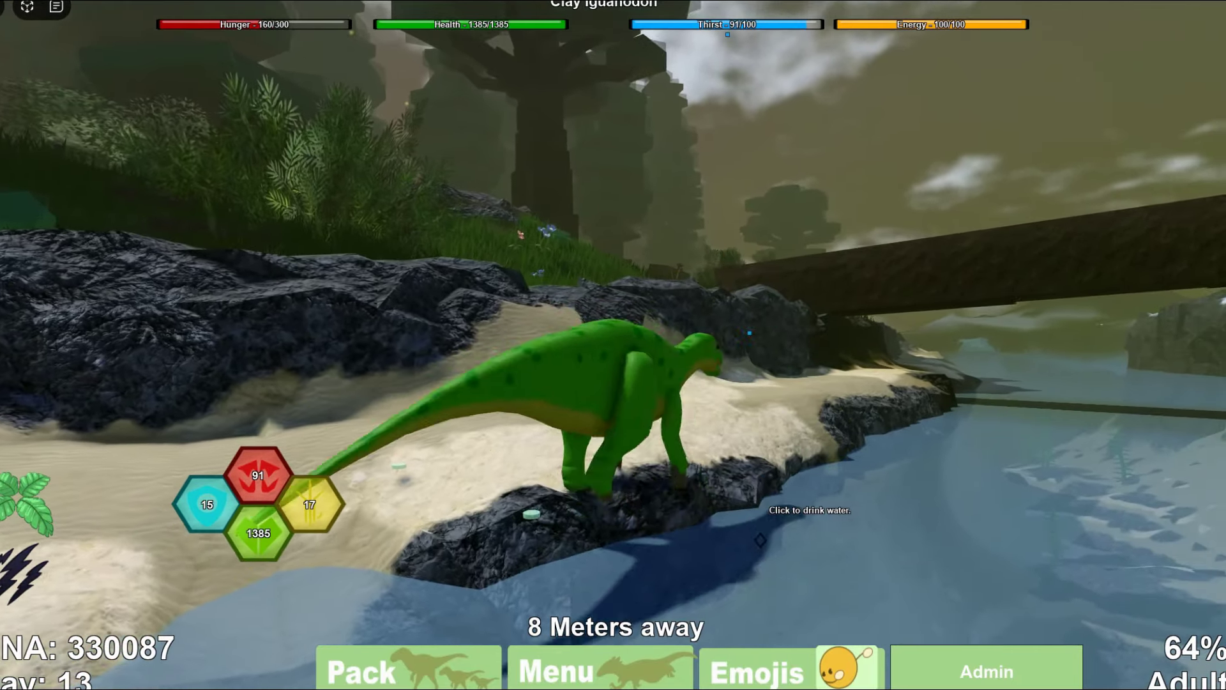
{"action": "key", "text": "w"}
{"action": "left_click_drag", "start_coordinate": [760, 541], "coordinate": [393, 402]}
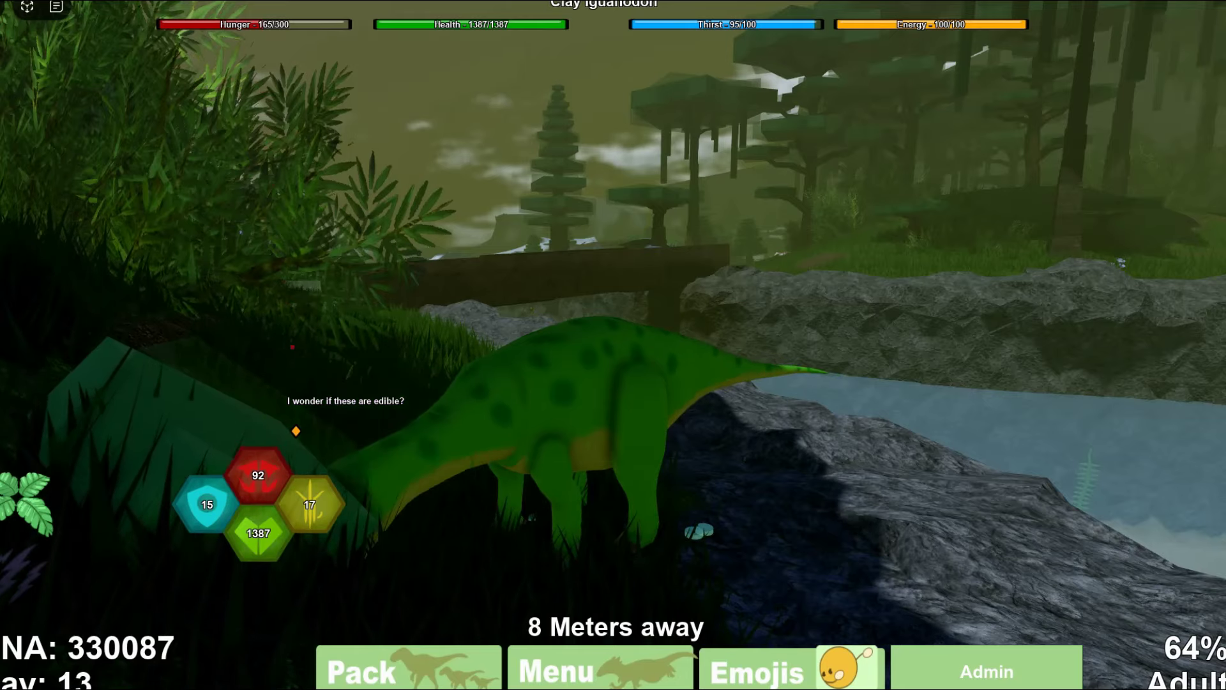
{"action": "key", "text": "ctrl+shift+g"}
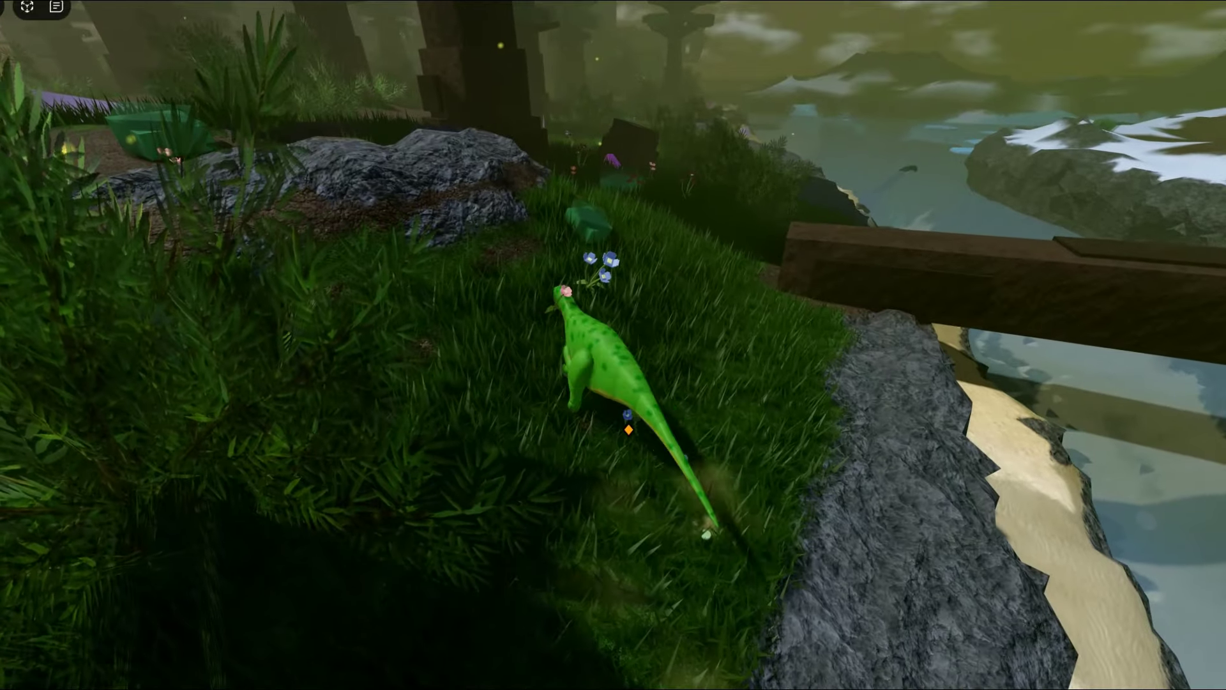
{"action": "key", "text": "ctrl+shift+g"}
{"action": "key", "text": "w"}
{"action": "key", "text": "w"}
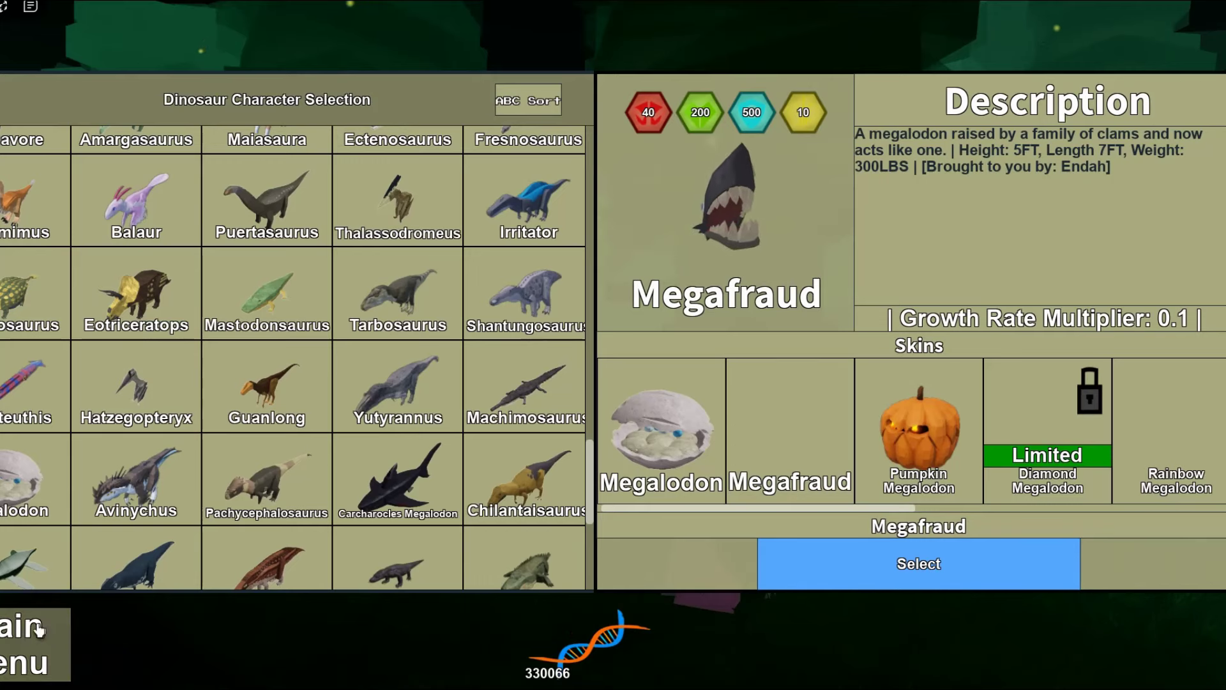
- Spawn into the dark Jungle as the Megafraud with 200 health
{"action": "left_click", "coordinate": [38, 629]}
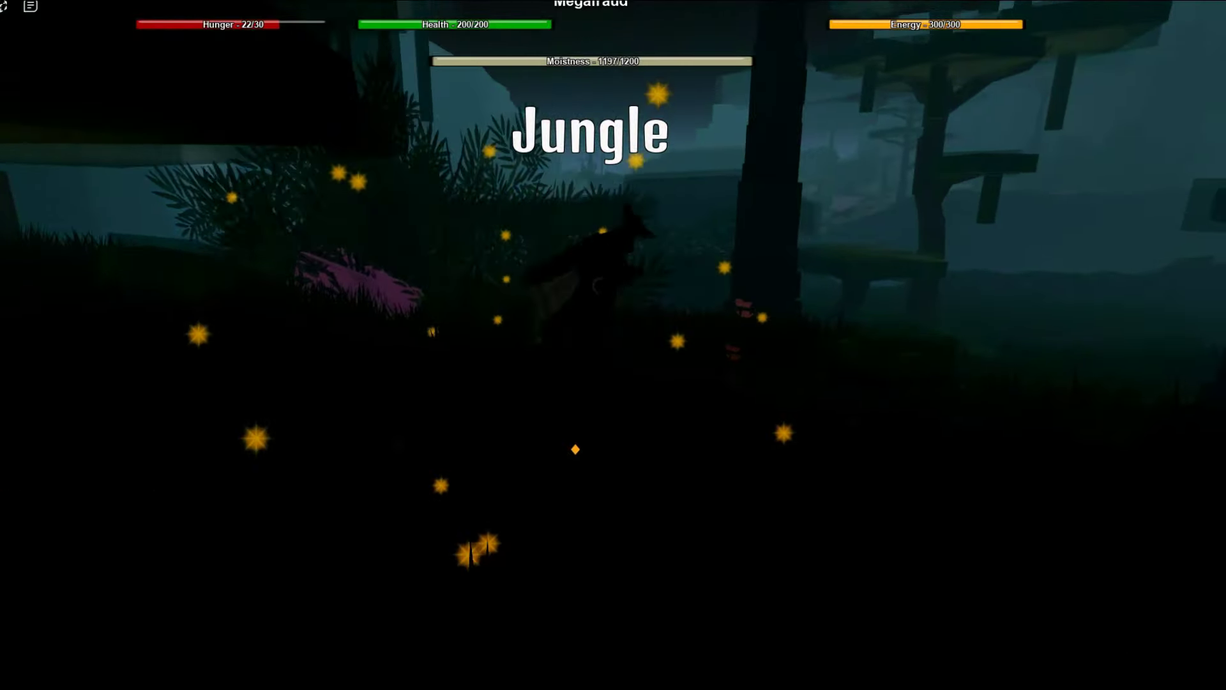
- Look around the Jungle spawn, then swim the Megafraud through the inlet toward the cave
{"action": "left_click_drag", "start_coordinate": [575, 448], "coordinate": [576, 449]}
{"action": "key", "text": "w"}
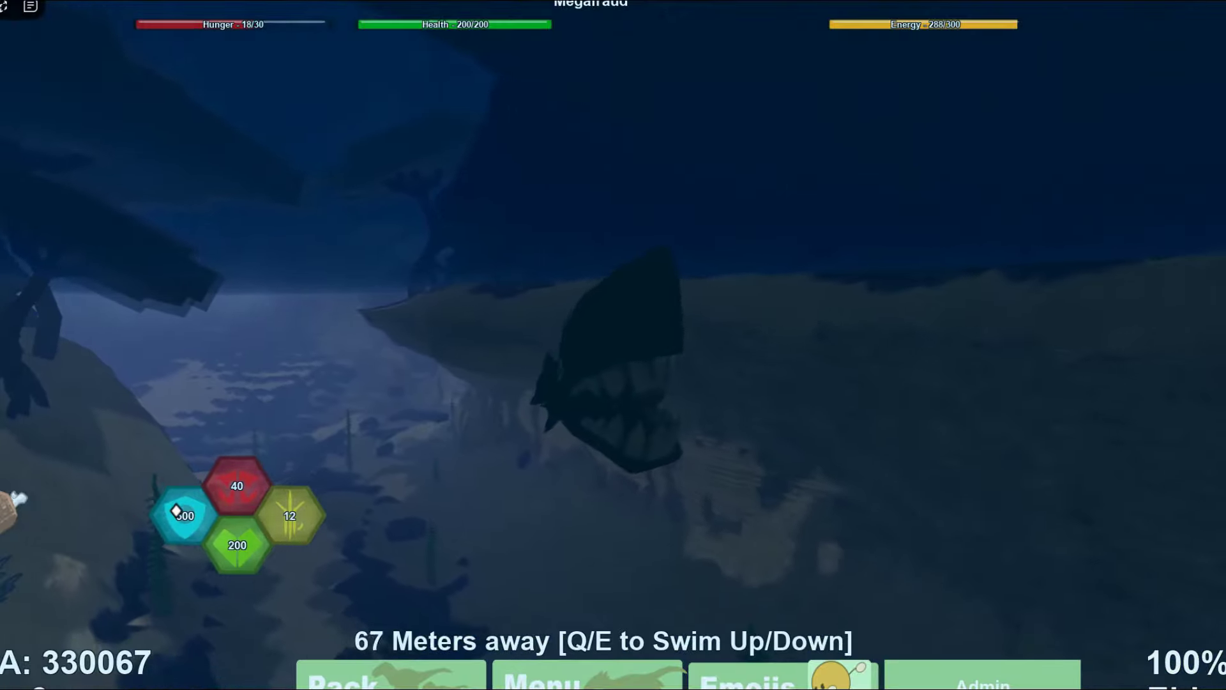
{"action": "key", "text": "w"}
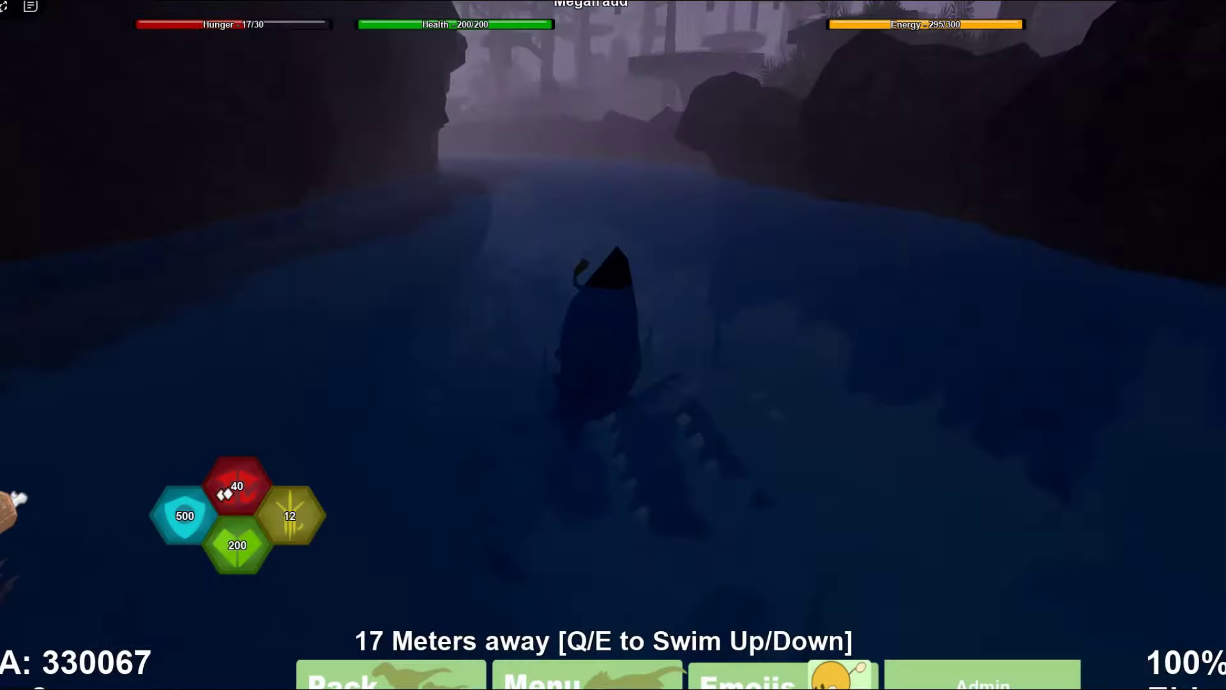
{"action": "key", "text": "w"}
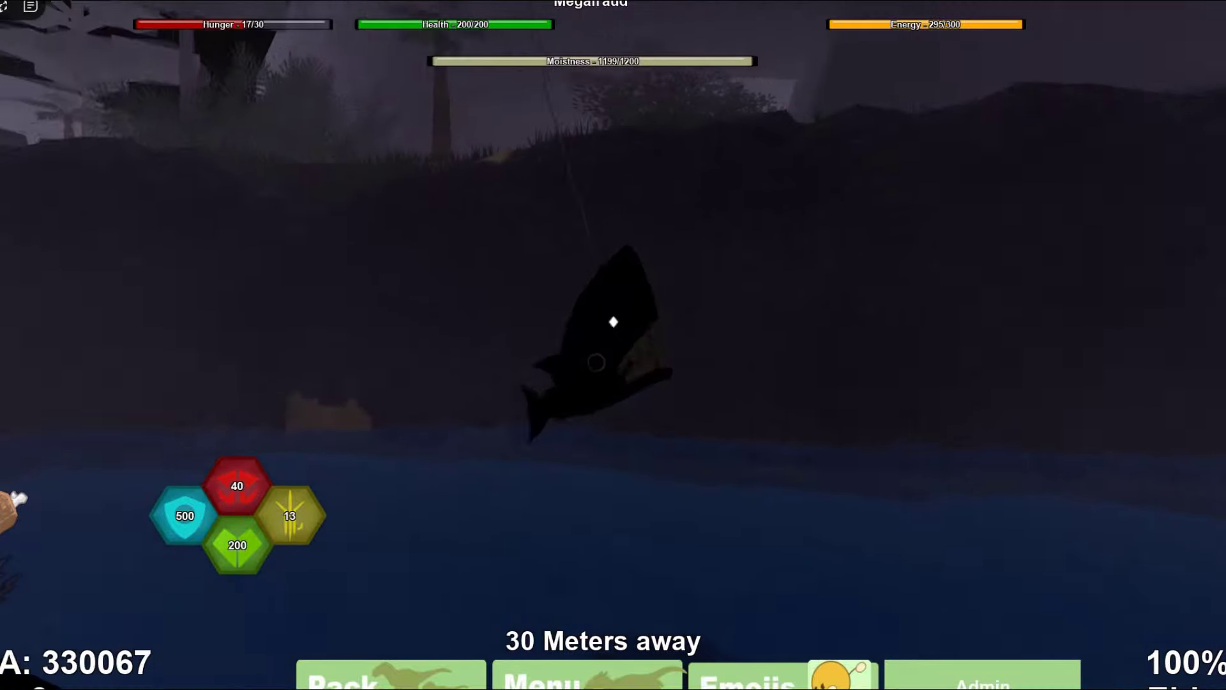
- Swim along the river to the bank, then dive back underwater and turn
{"action": "key", "text": "w"}
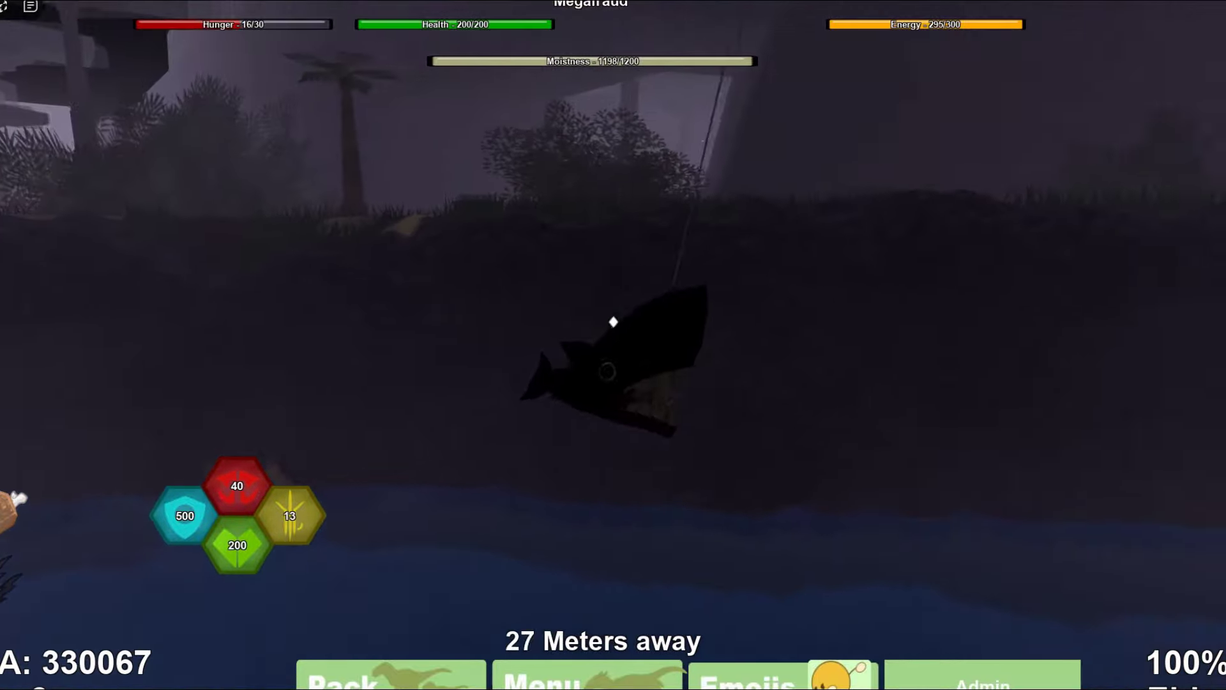
{"action": "key", "text": "w"}
{"action": "scroll", "coordinate": [614, 323], "scroll_direction": "up", "scroll_amount": 5}
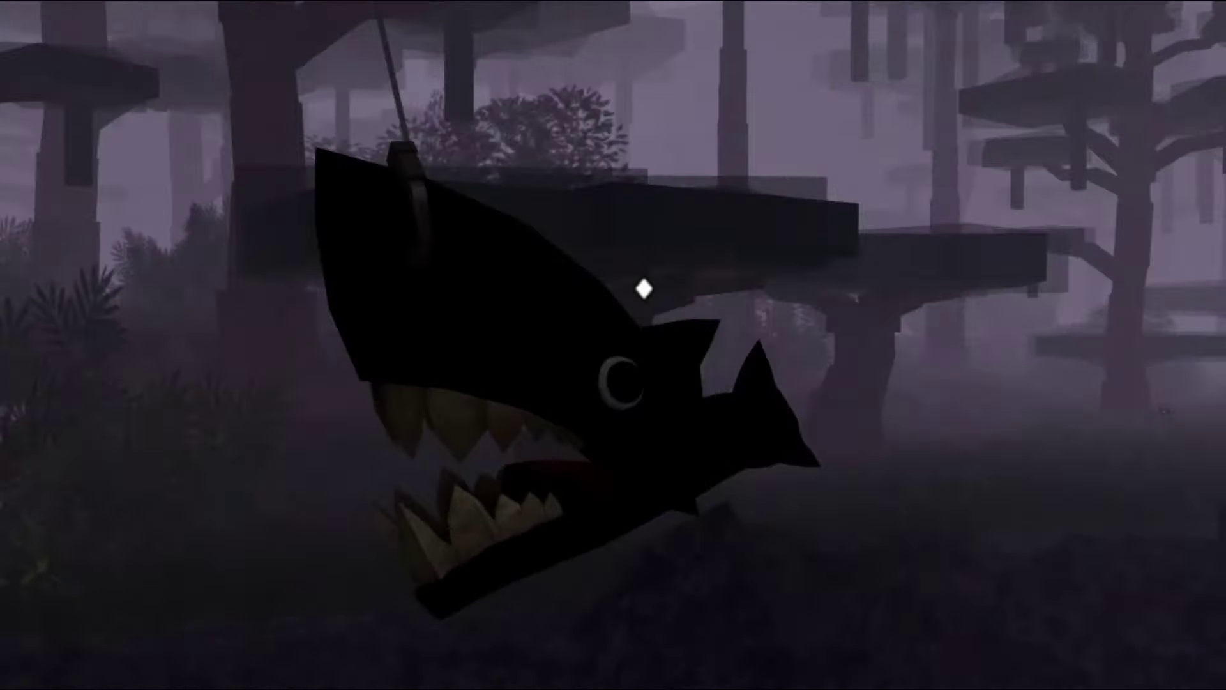
{"action": "key", "text": "w"}
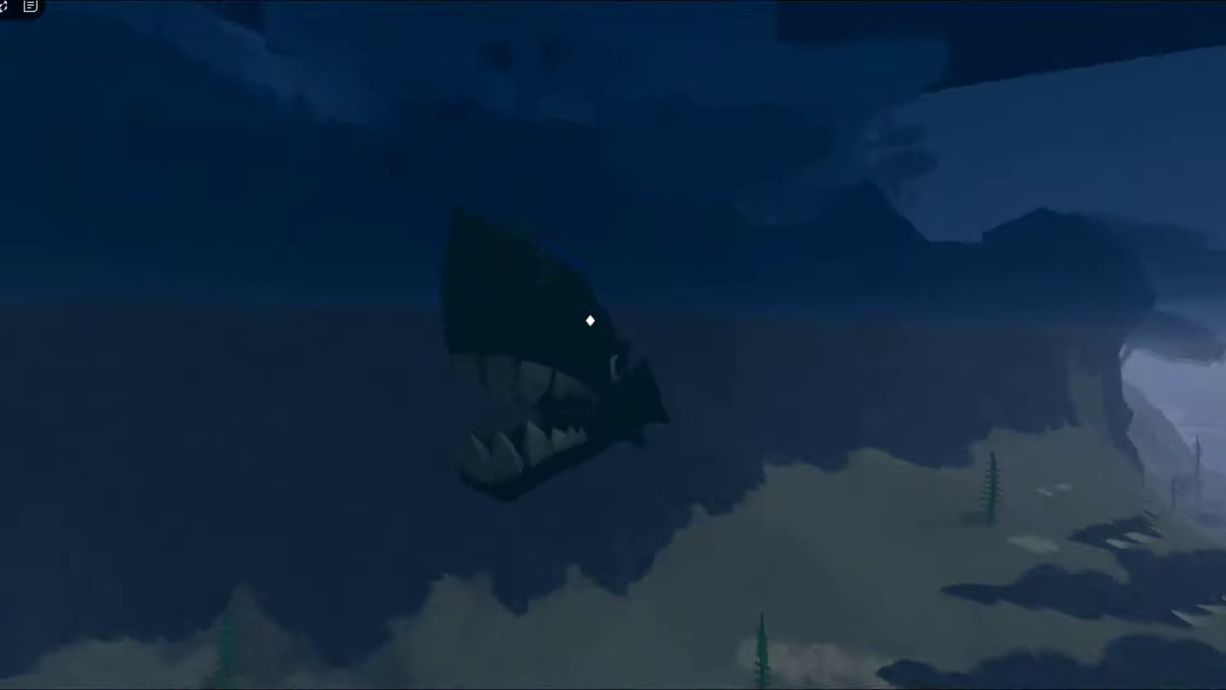
{"action": "key", "text": "w"}
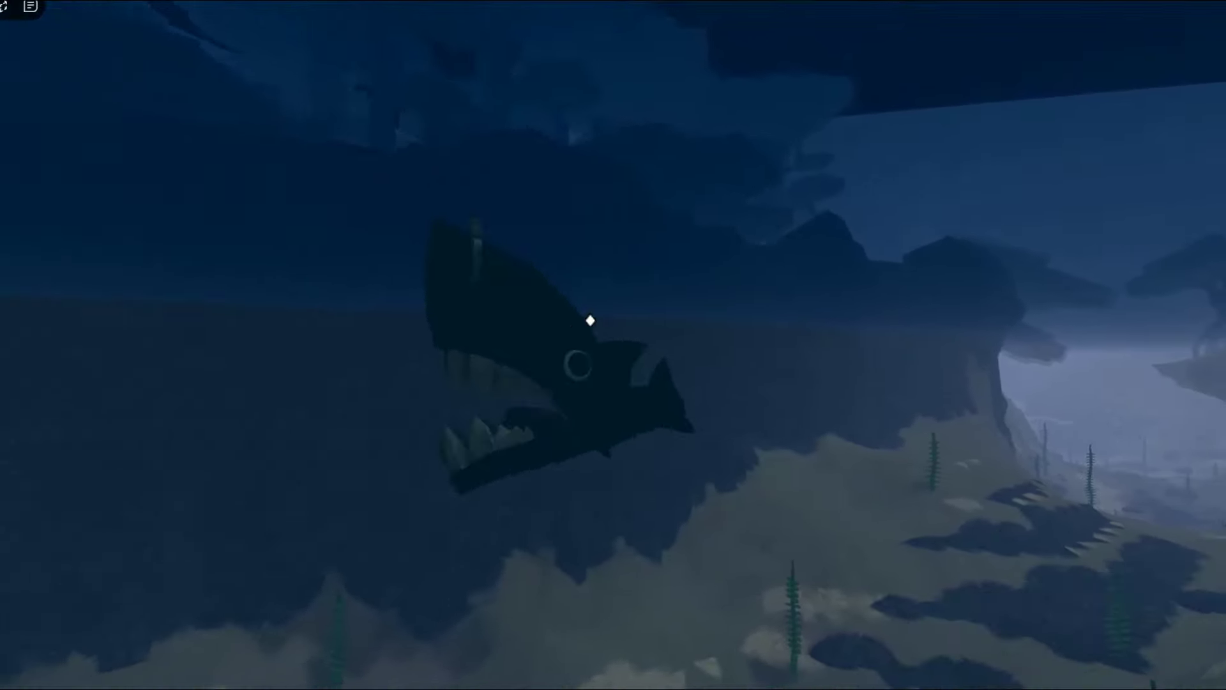